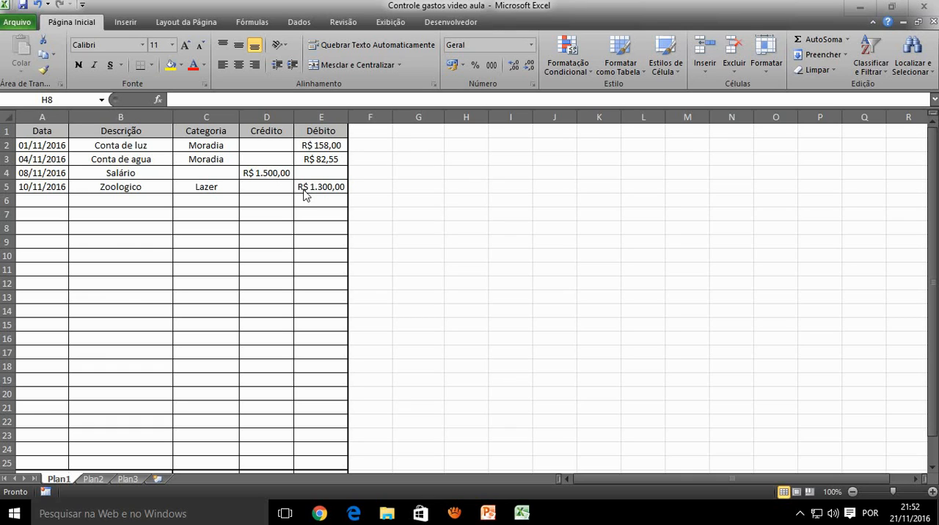
left_click(406, 189)
left_click(415, 156)
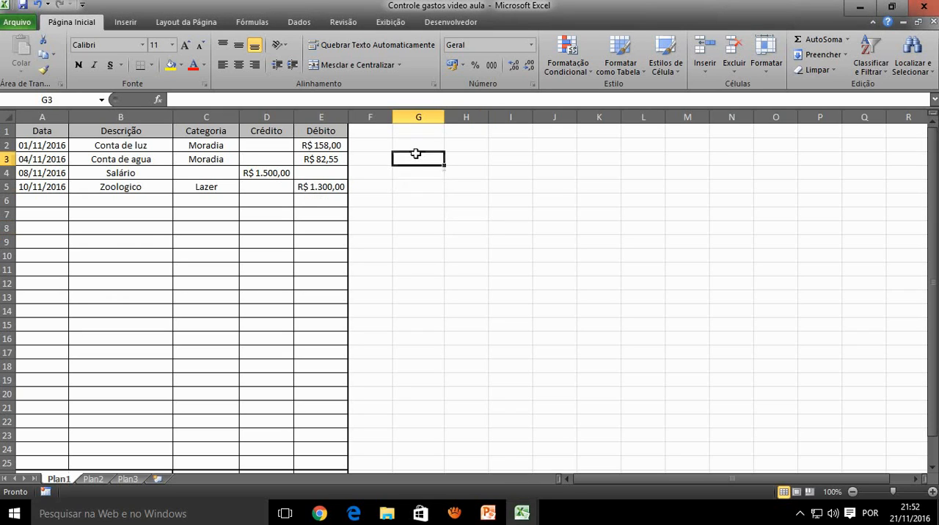
left_click(416, 149)
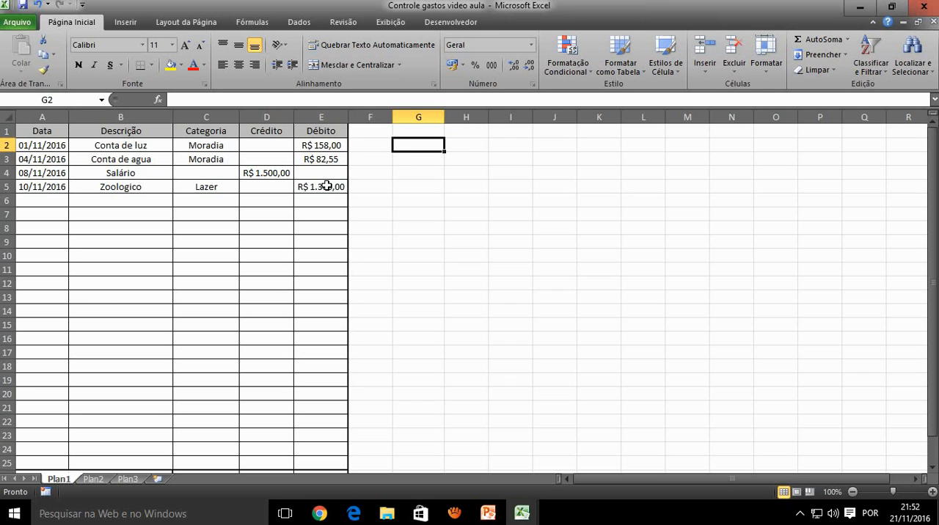
left_click(466, 142)
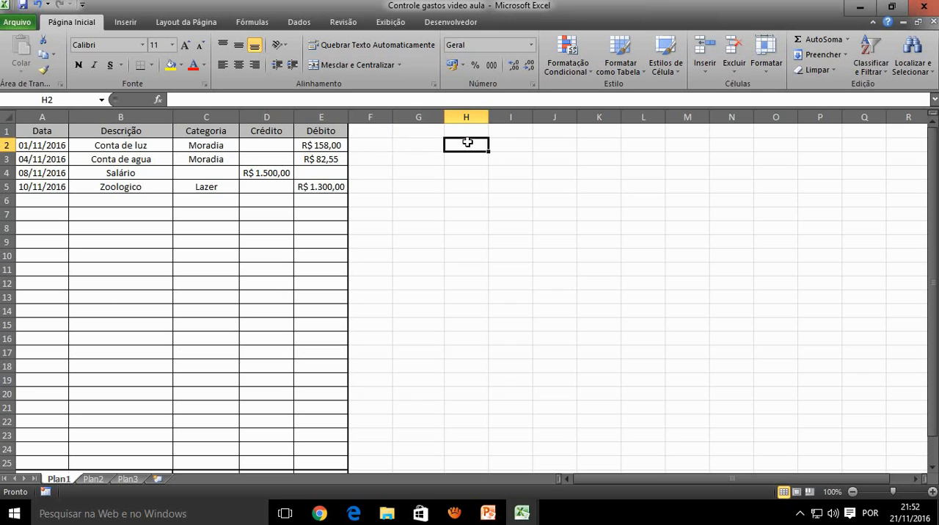
left_click(497, 144)
left_click(438, 144)
left_click(454, 146)
left_click(503, 145)
left_click(433, 142)
left_click(462, 141)
left_click(499, 144)
Enter the headers Categoria in G2 and Valor gasto in H2, and widen column H to fit its header
left_click(437, 147)
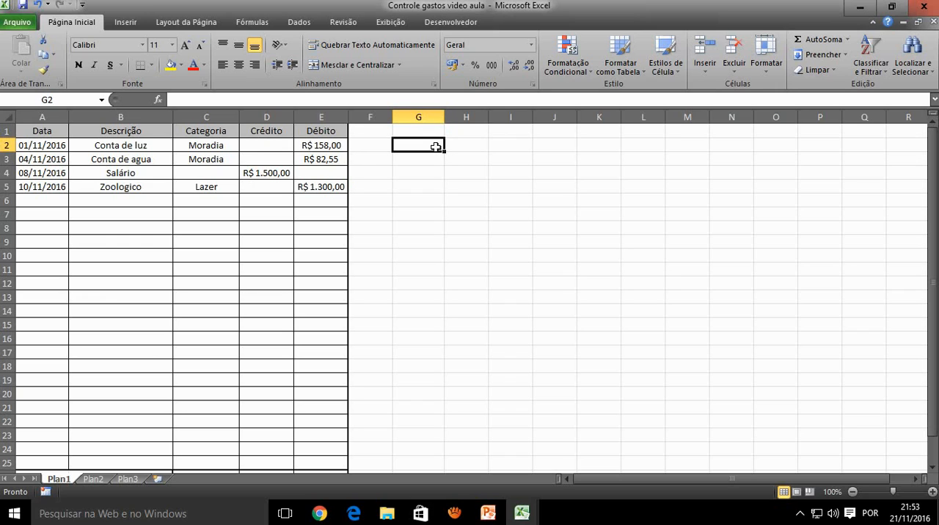
type("Cate")
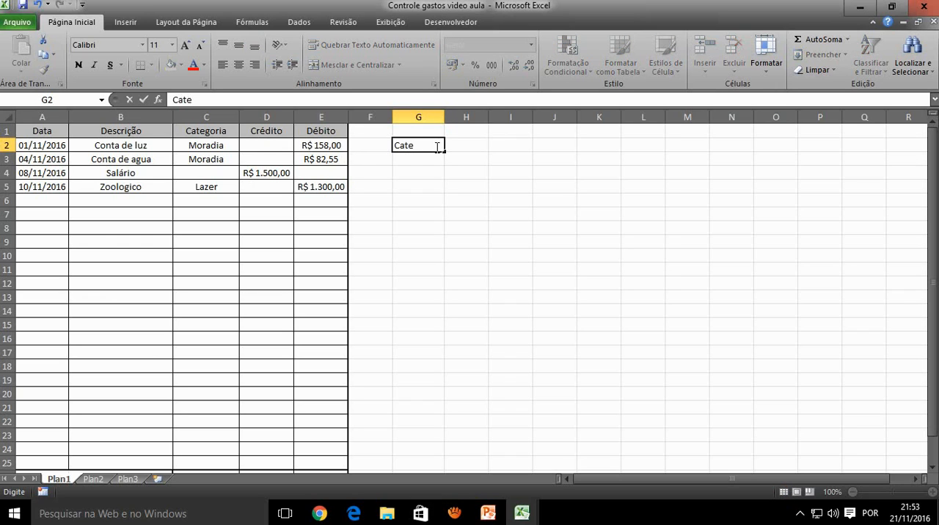
type("goria")
key("Tab")
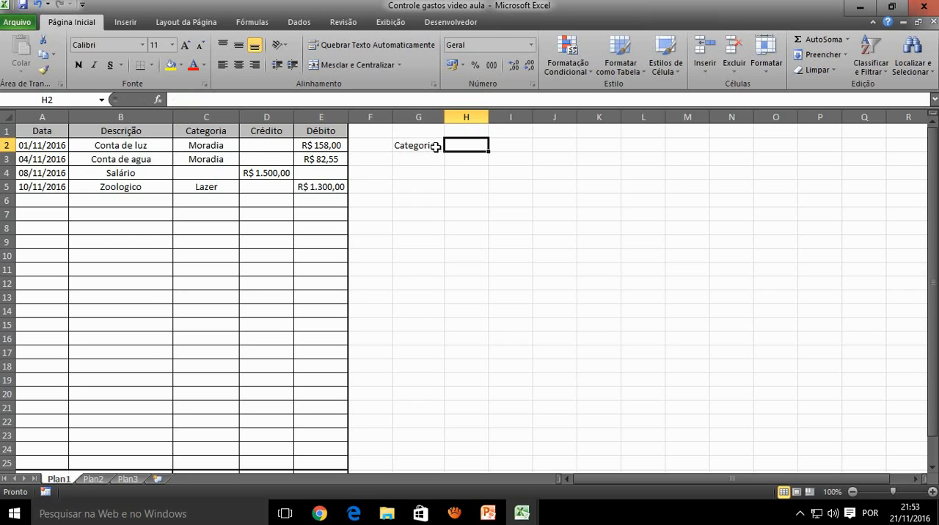
type("Va")
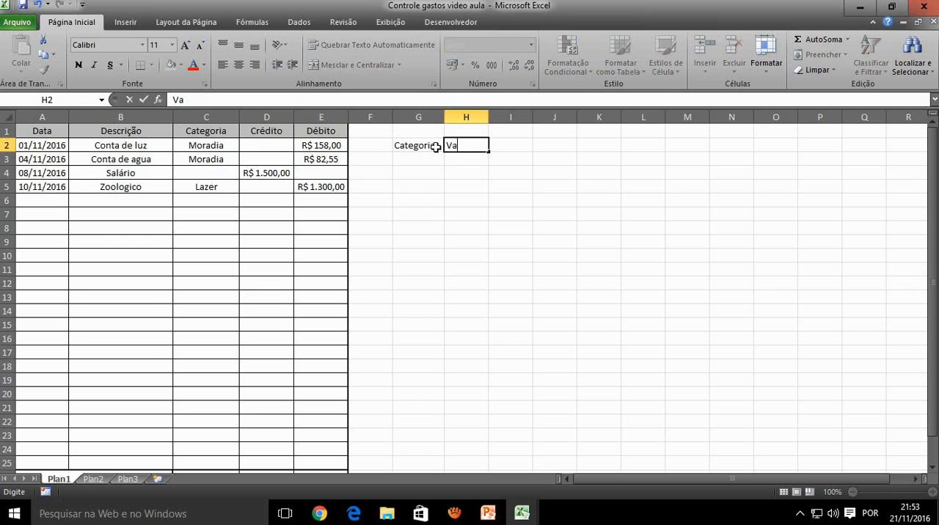
type("lor gasto")
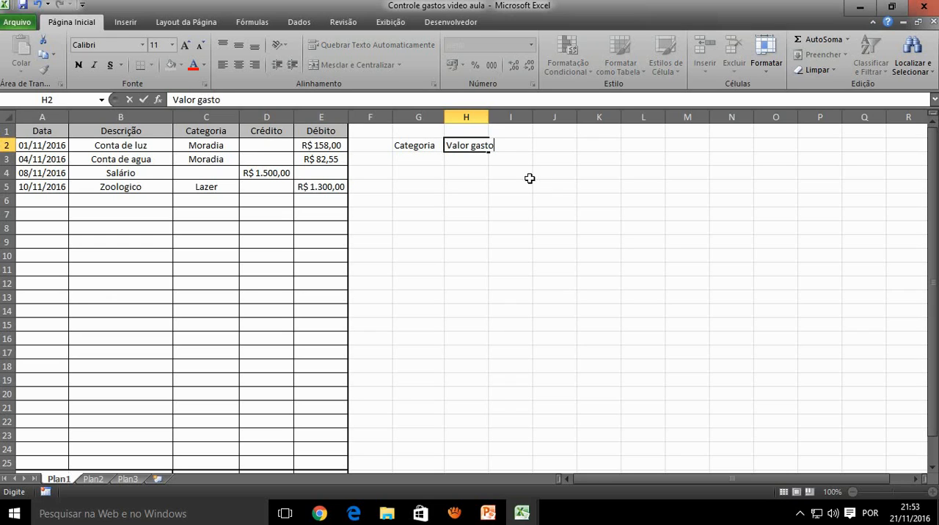
left_click(484, 160)
left_click_drag(490, 116, 503, 116)
List the categories Maradia, Lazer and Transporte in cells G3 to G5 under the Categoria header
left_click(436, 155)
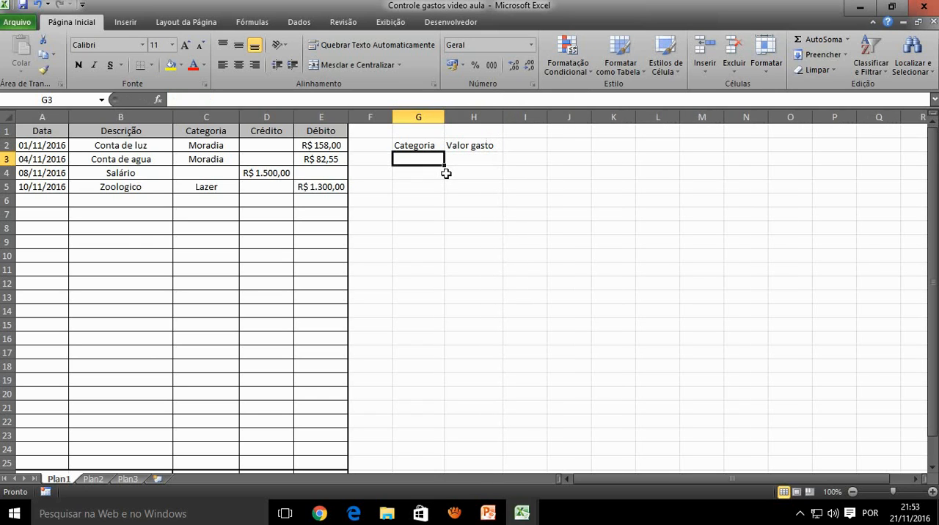
type("Maradia")
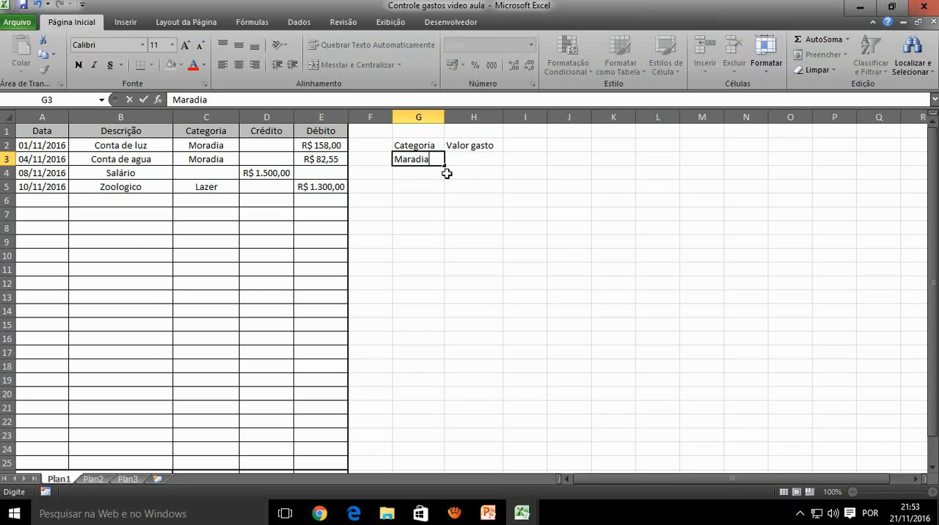
key("Return")
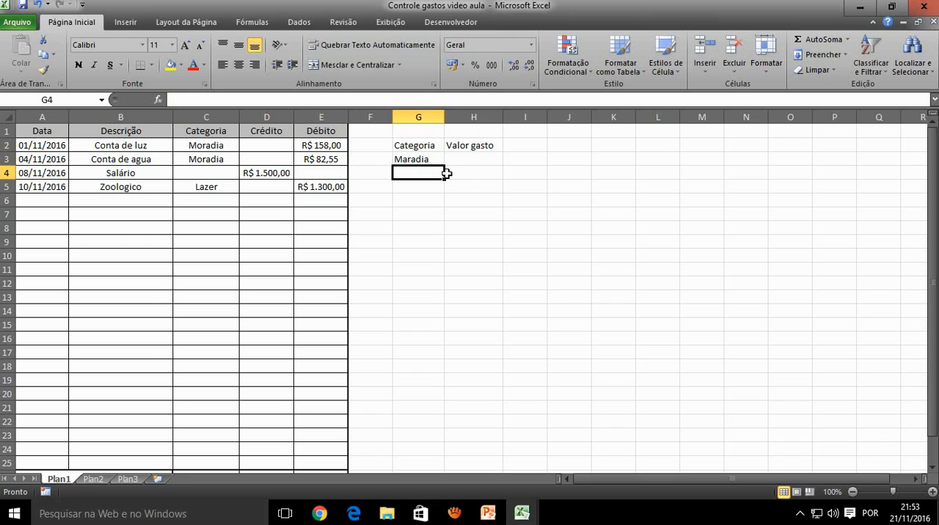
type("Lazer")
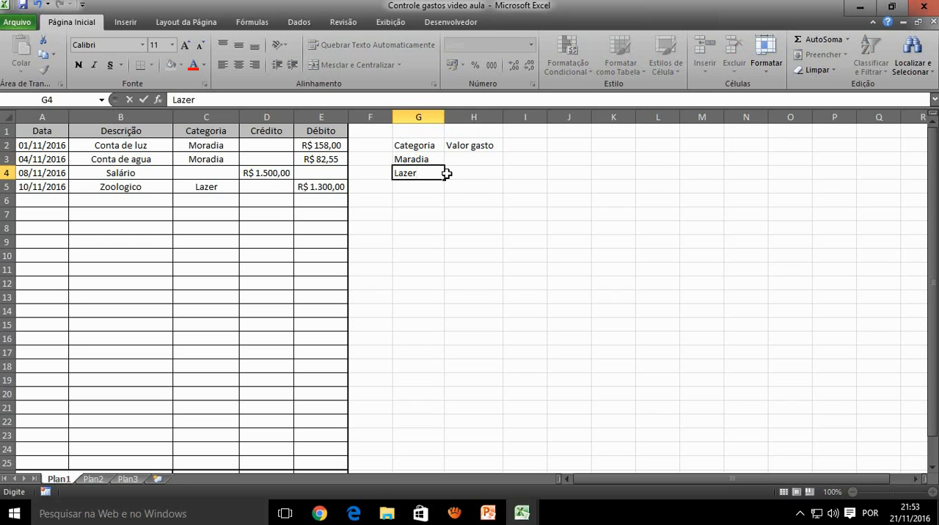
key("Return")
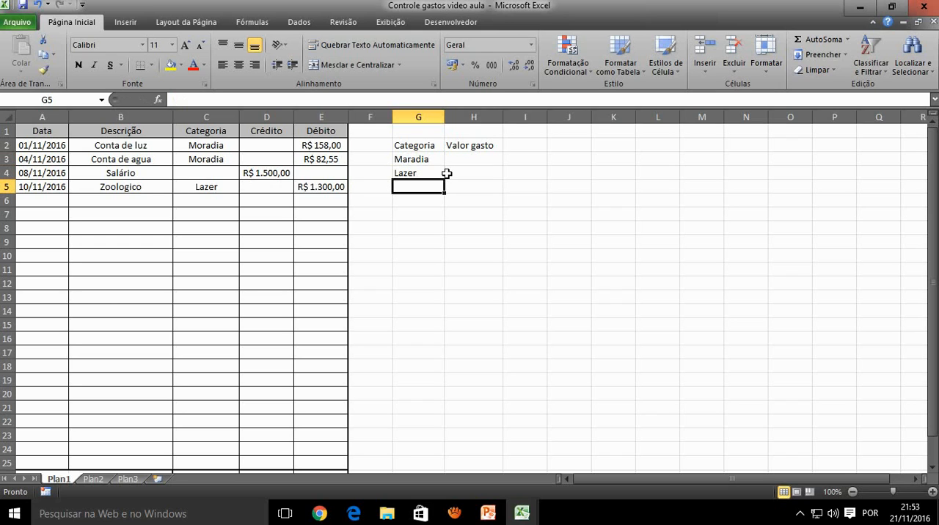
type("Tran")
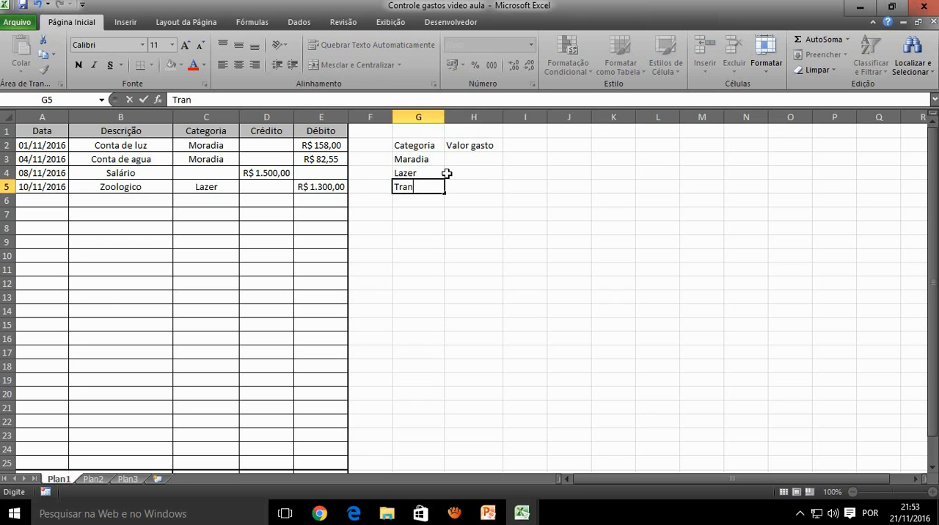
type("sporte")
key("Return")
Continue the category list with Alimento, Educação and outros in cells G6 to G8
type("A")
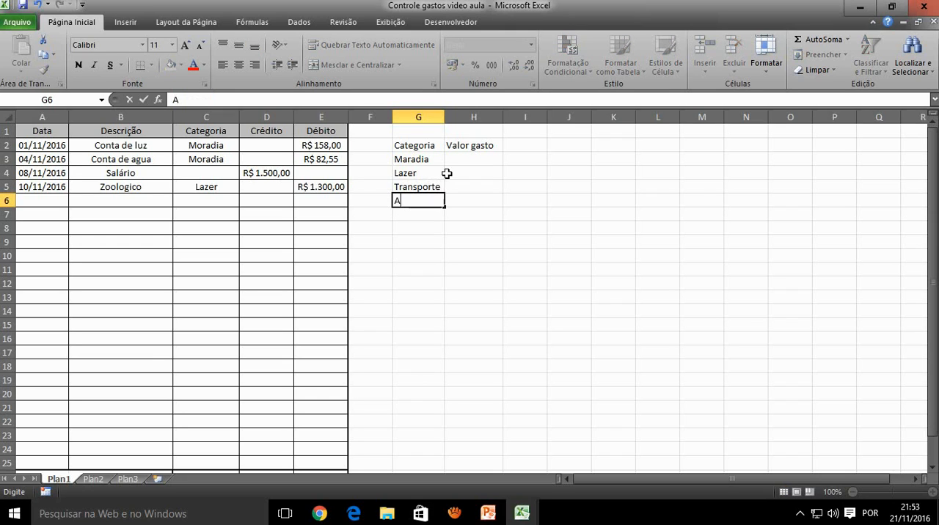
type("limento")
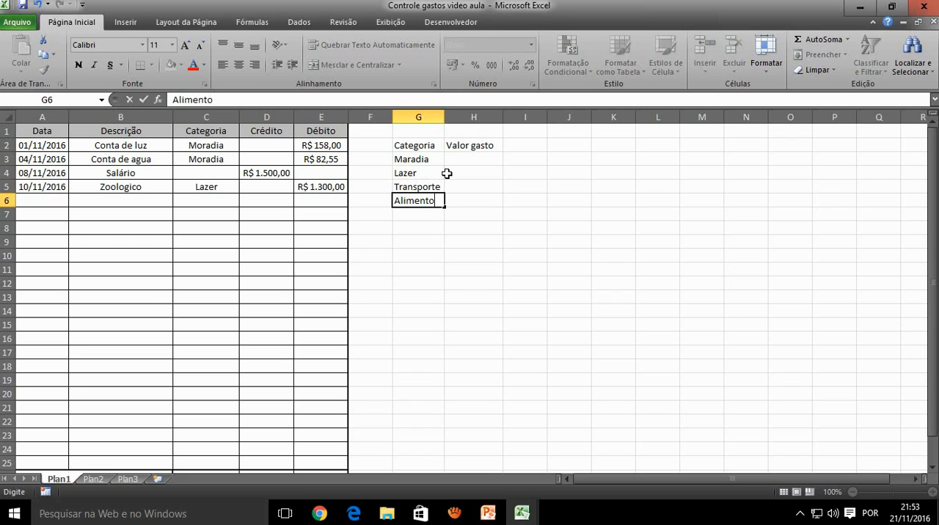
key("Return")
type("Edu")
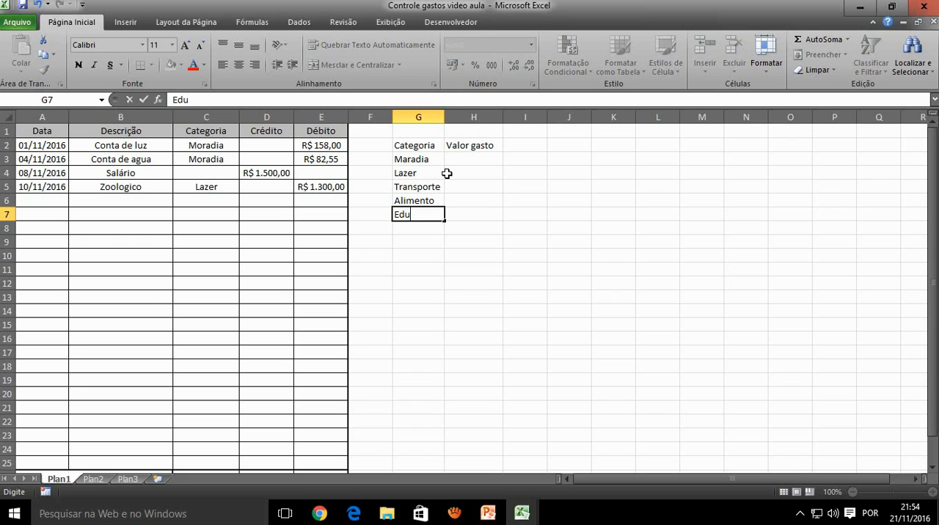
type("cação")
key("Return")
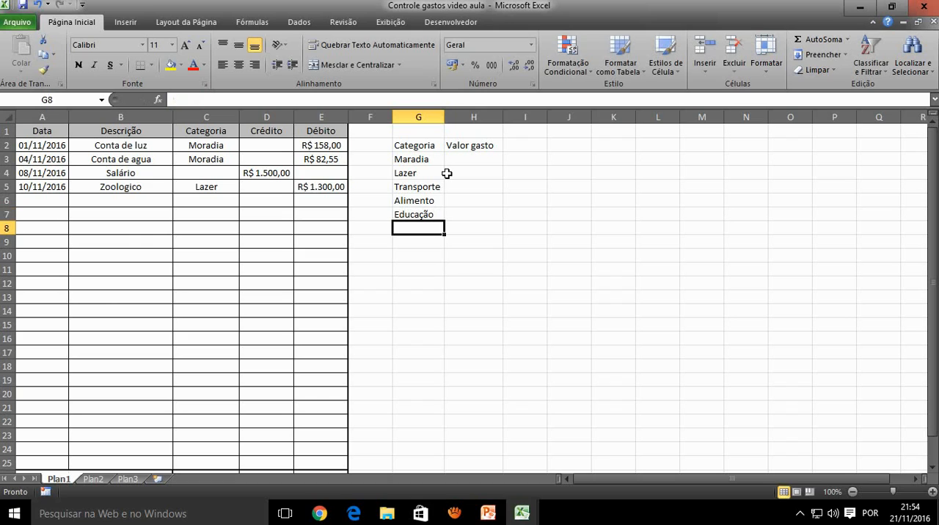
type("o")
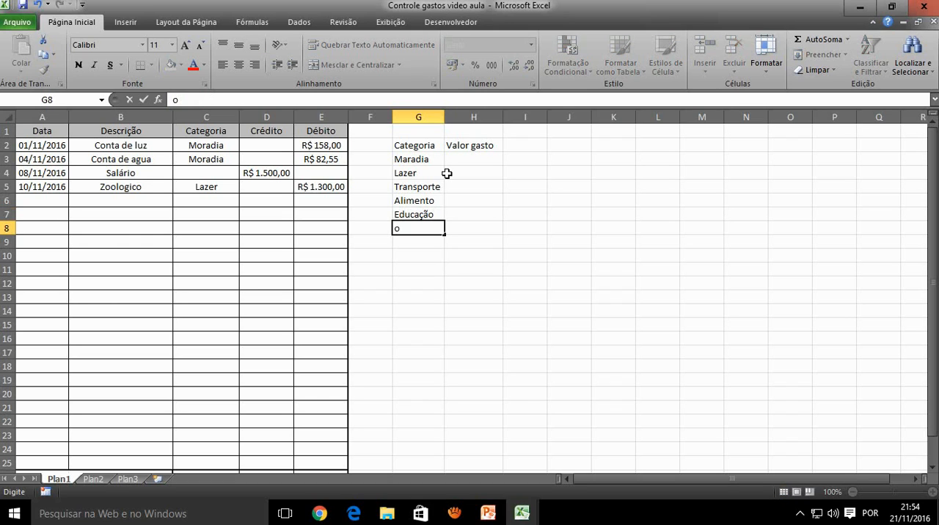
type("utros")
left_click(458, 185)
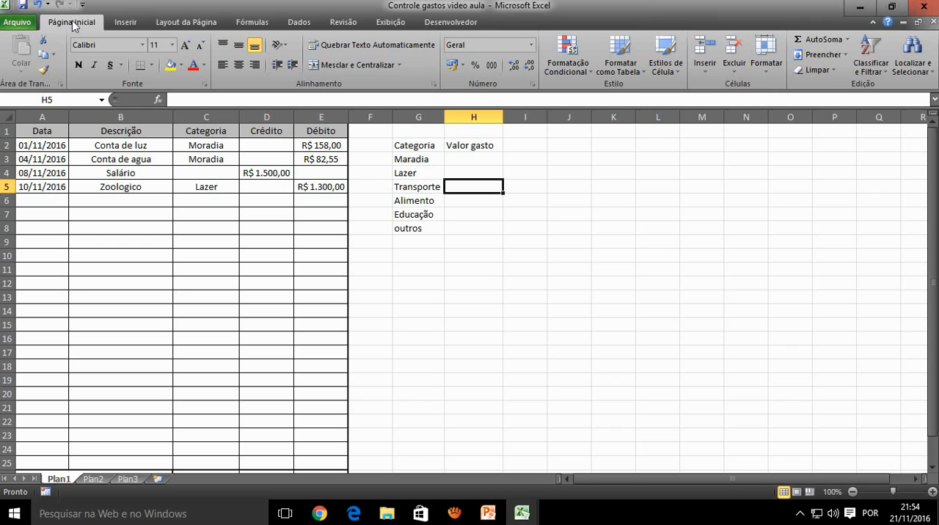
Format the range G2:H8 as a table in the light style with grey banded rows, and turn off its header row
left_click(622, 74)
left_click(623, 103)
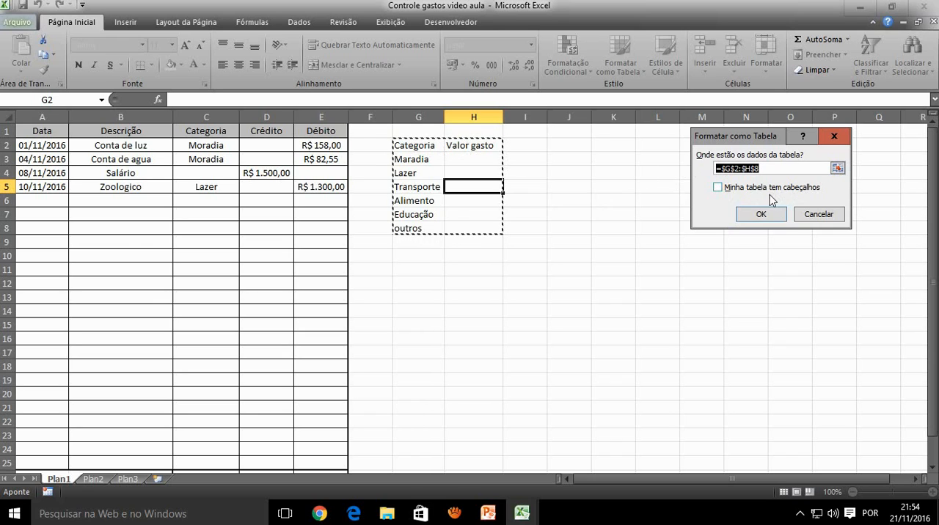
left_click(761, 215)
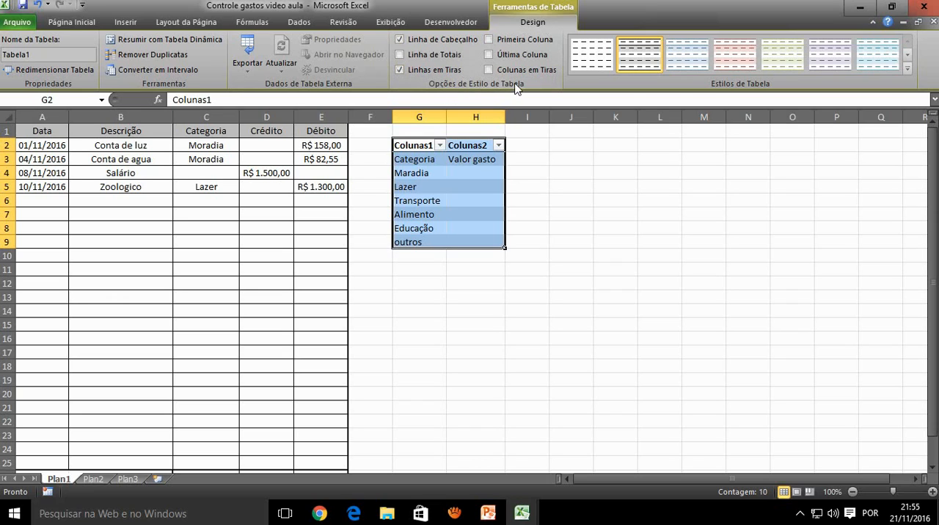
left_click(412, 41)
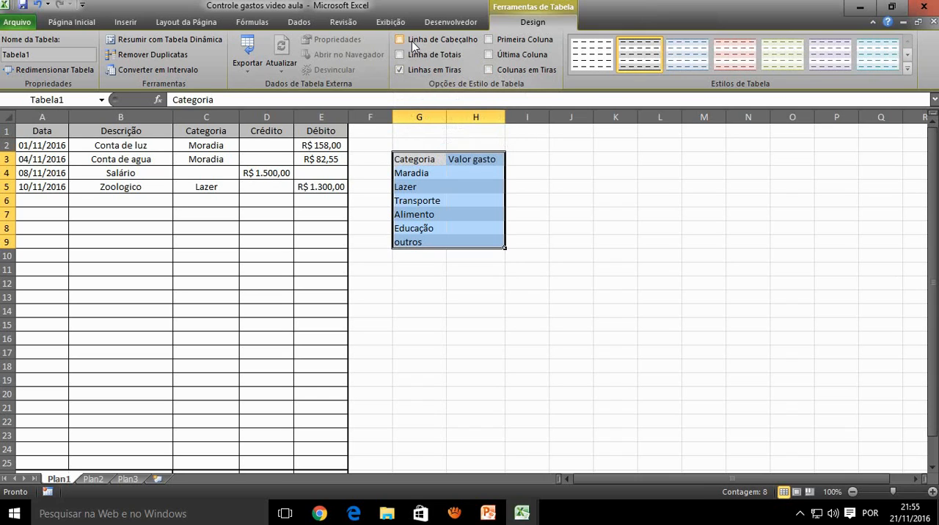
left_click(420, 161)
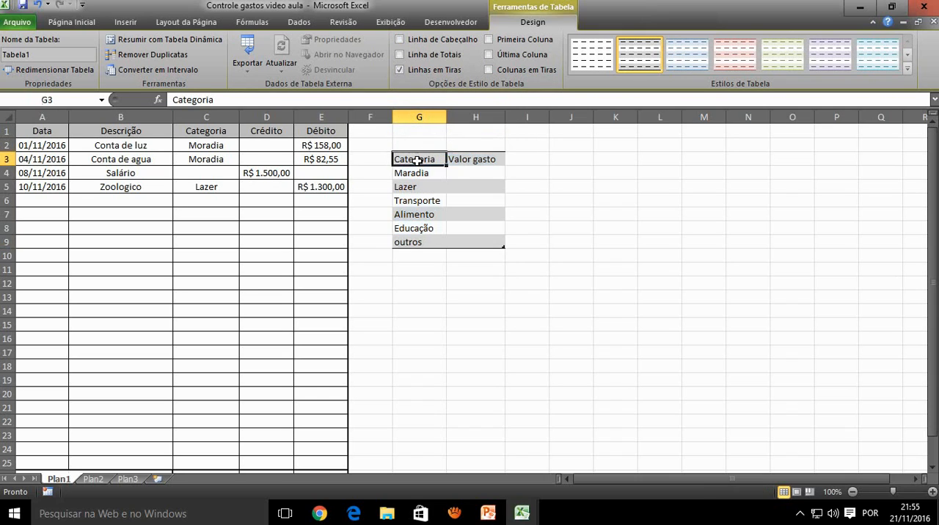
left_click(470, 160)
left_click(436, 161)
left_click(462, 160)
left_click(439, 162)
Insert the SOMASES function in cell H4 beside Maradia, keeping its arguments dialog clear of the data
left_click(459, 171)
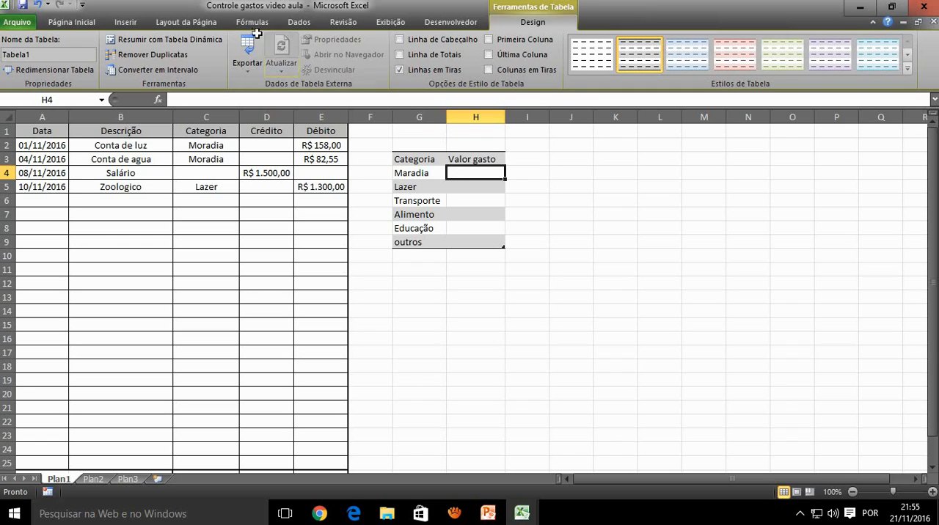
left_click(243, 26)
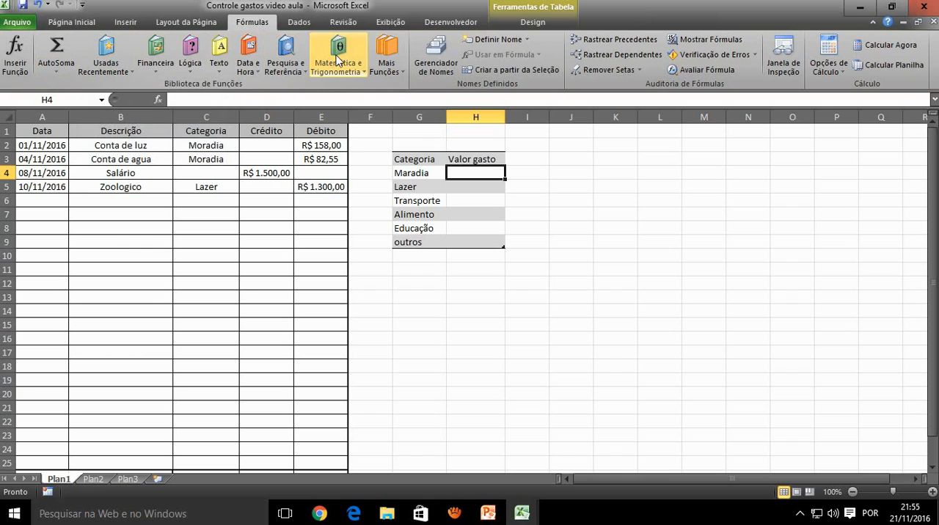
left_click(355, 67)
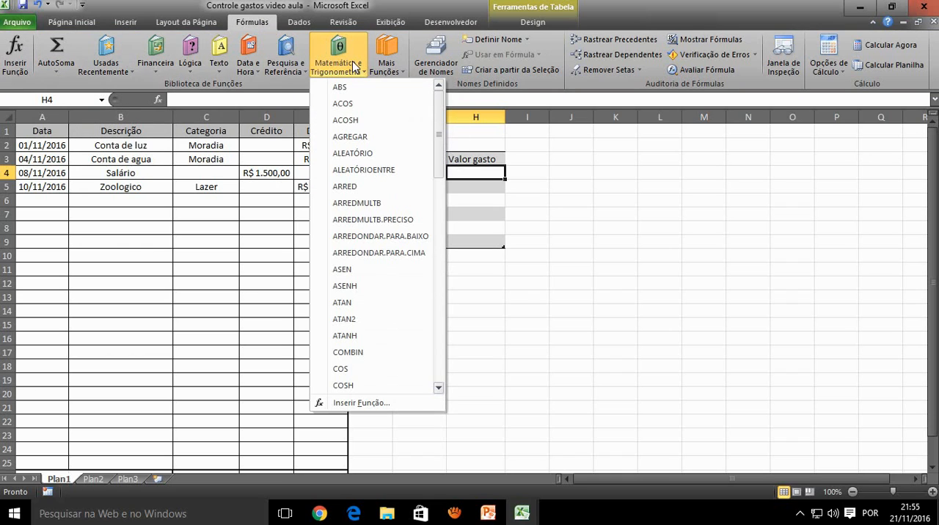
scroll(389, 335, "down", 3)
scroll(389, 335, "down", 9)
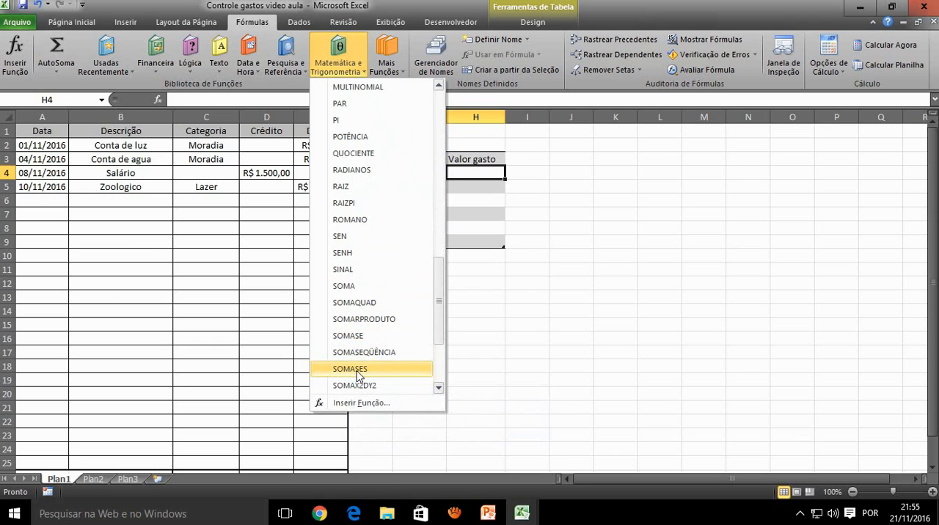
left_click(358, 373)
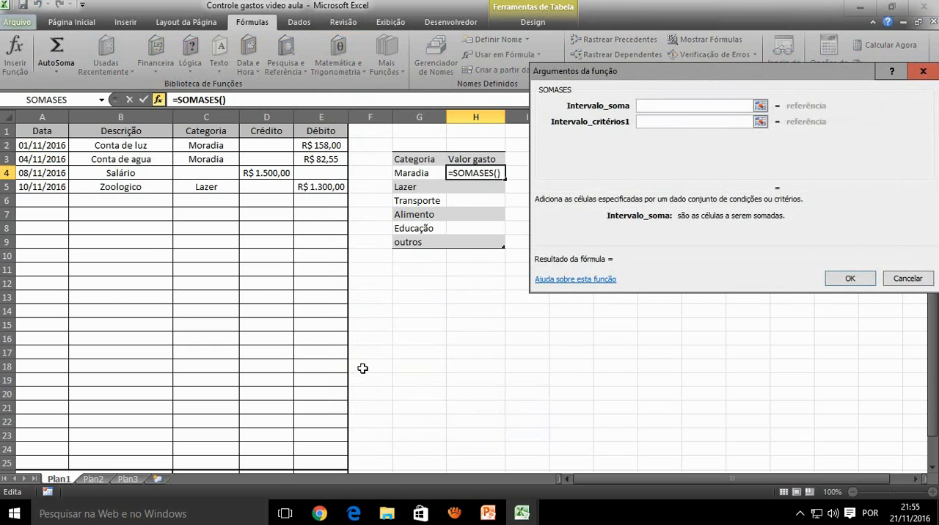
left_click_drag(647, 69, 643, 114)
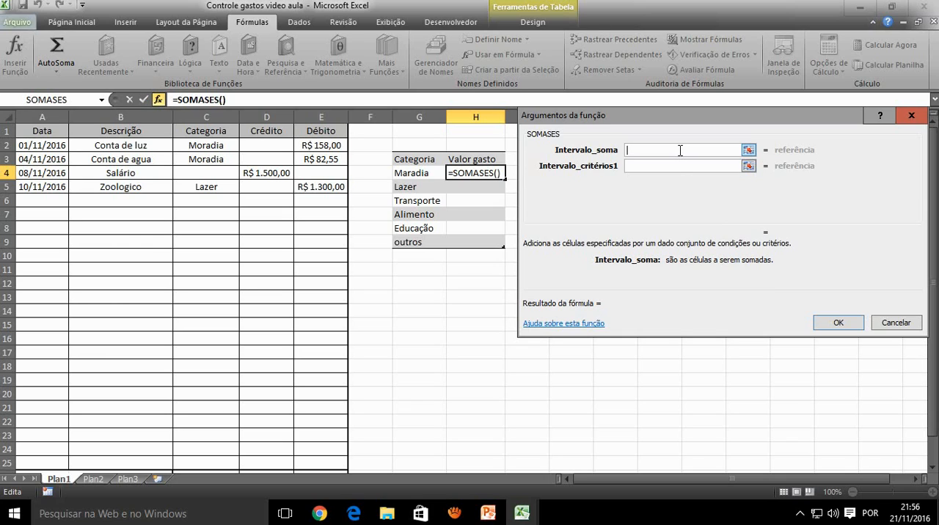
Set the SOMASES sum range to the Débito cells E2:E25 and the first criteria range to the Categoria cells C2:C25
left_click(329, 146)
left_click_drag(329, 146, 332, 465)
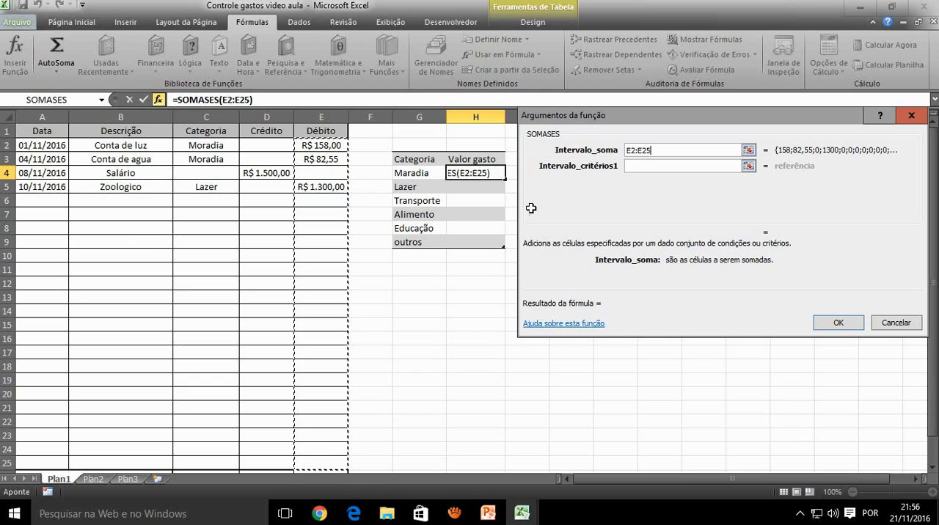
left_click(644, 168)
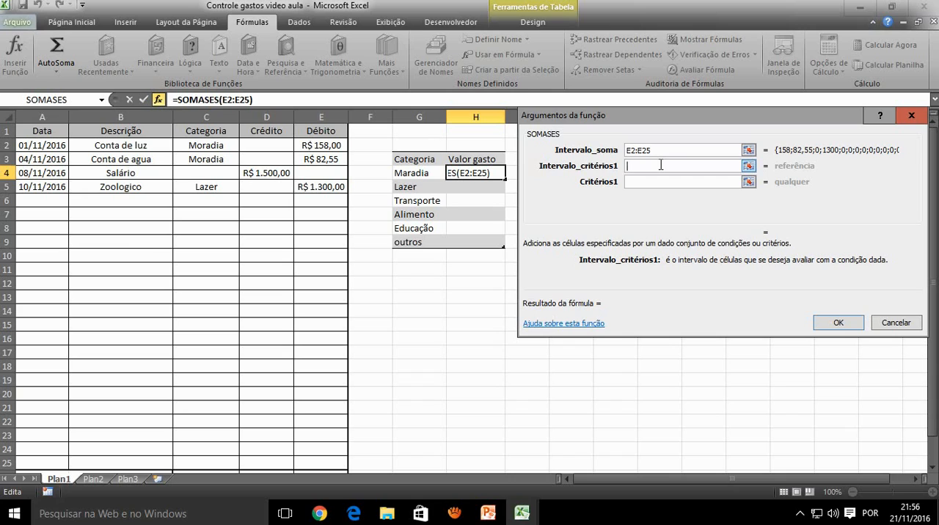
left_click_drag(195, 146, 200, 470)
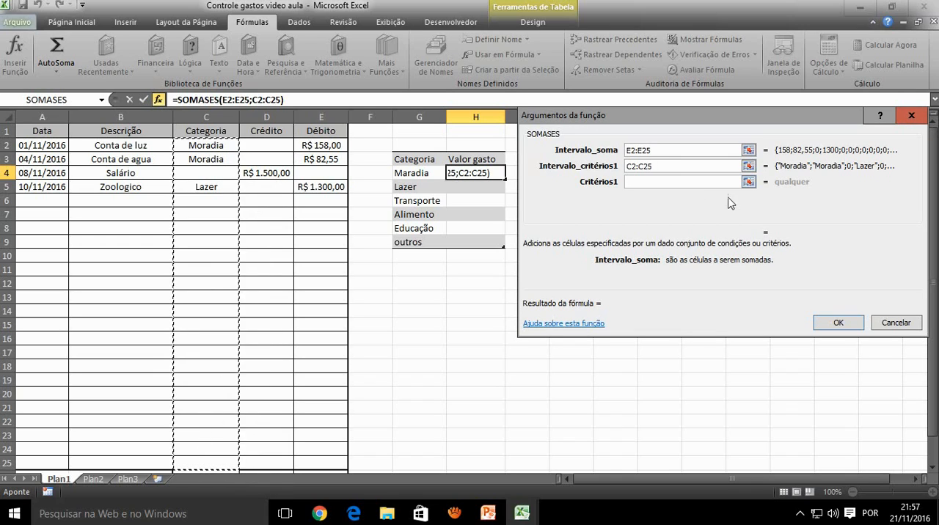
Set the first SOMASES criterion to "Moradia" and complete the formula in H4
left_click(689, 184)
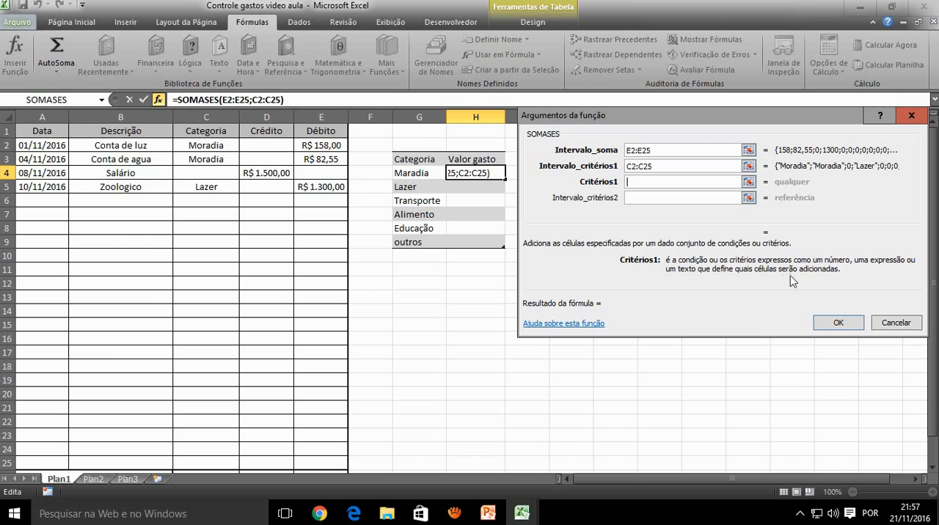
left_click(640, 183)
type("\"")
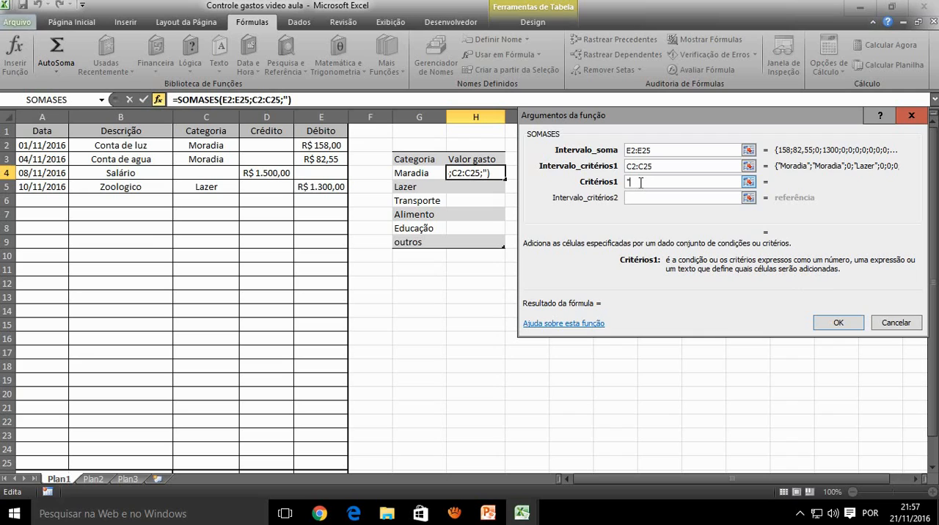
type("Mor")
key("BackSpace")
type("radias")
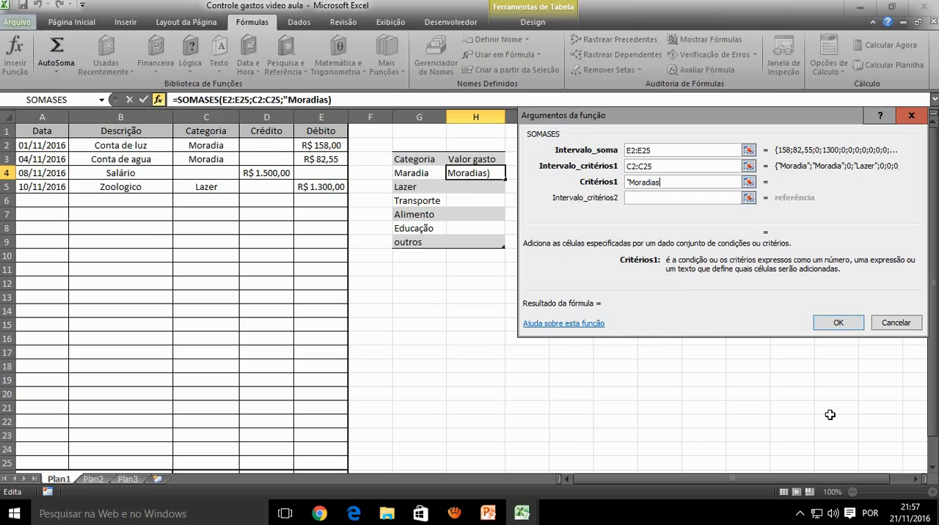
key("BackSpace")
type("\"")
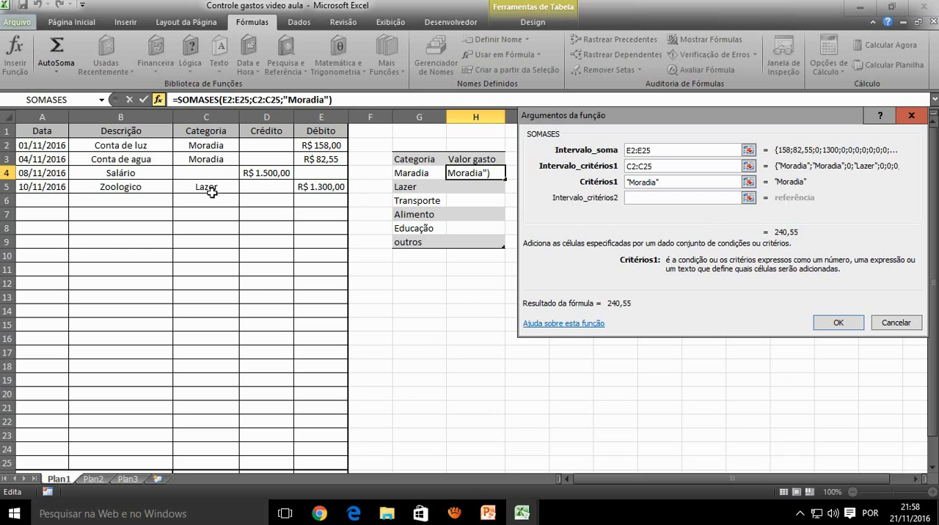
scroll(216, 253, "down", 1)
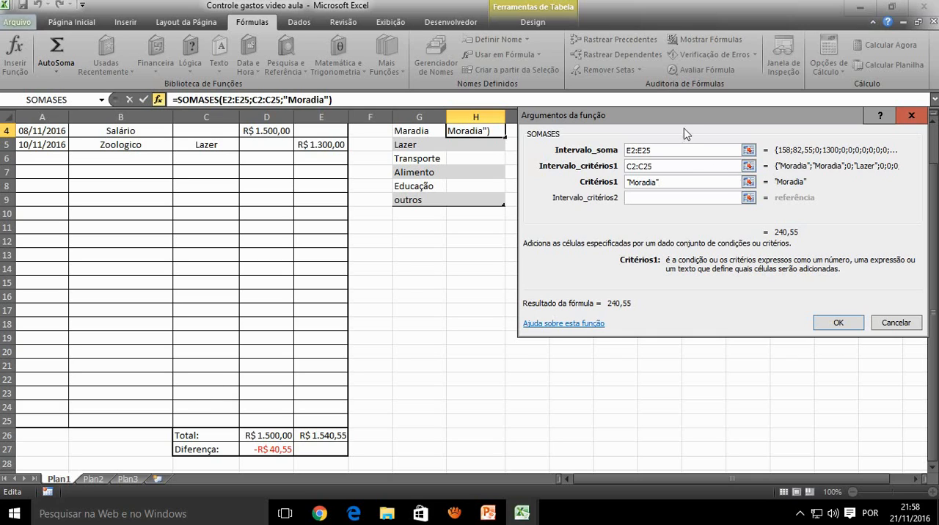
left_click_drag(683, 118, 621, 136)
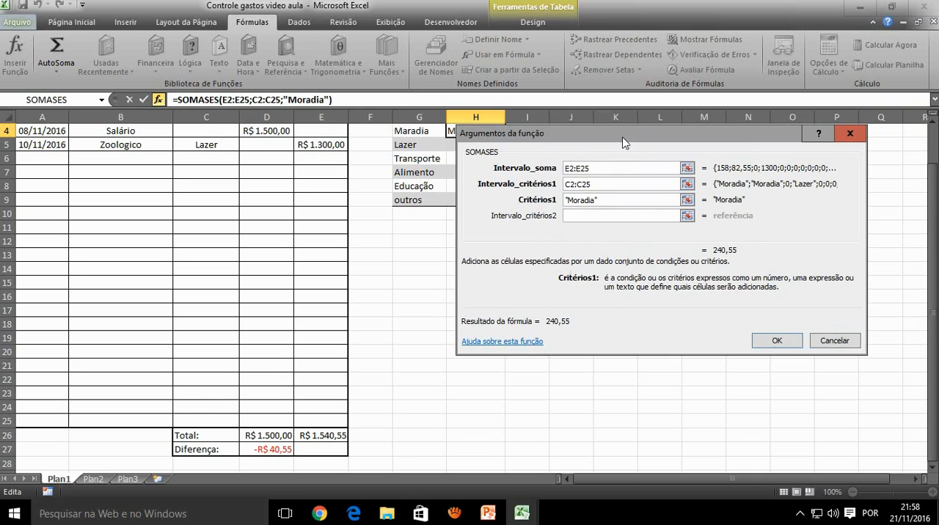
left_click(770, 345)
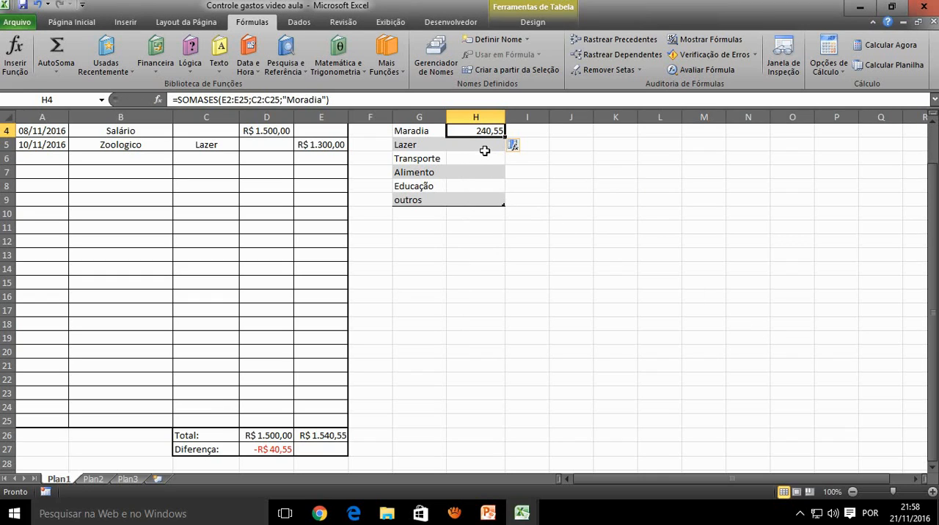
Fill the H4 formula down the Valor gasto column through H9
left_click(483, 149)
scroll(471, 195, "up", 1)
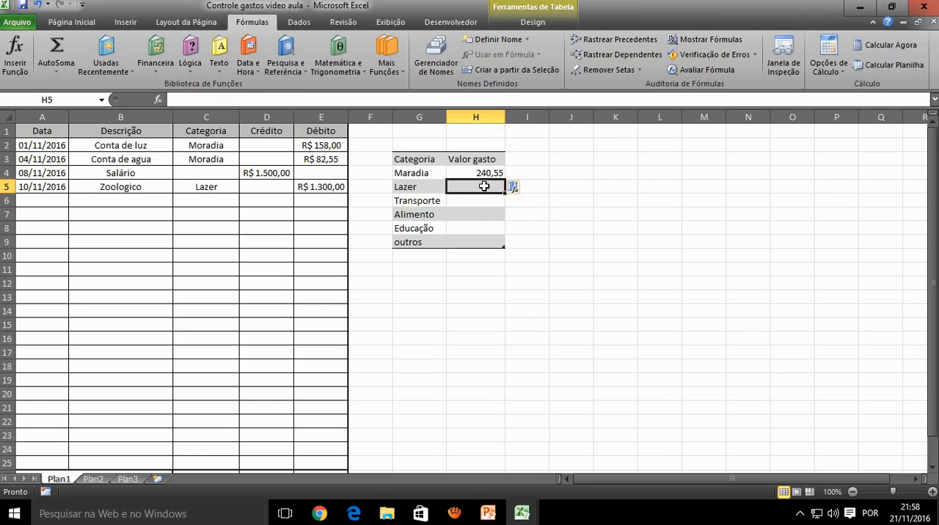
left_click(486, 171)
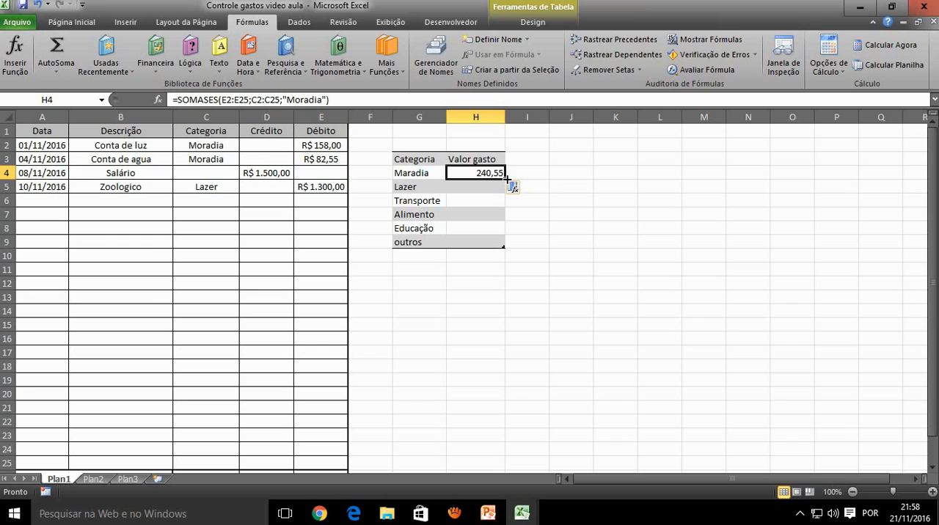
left_click_drag(507, 178, 503, 247)
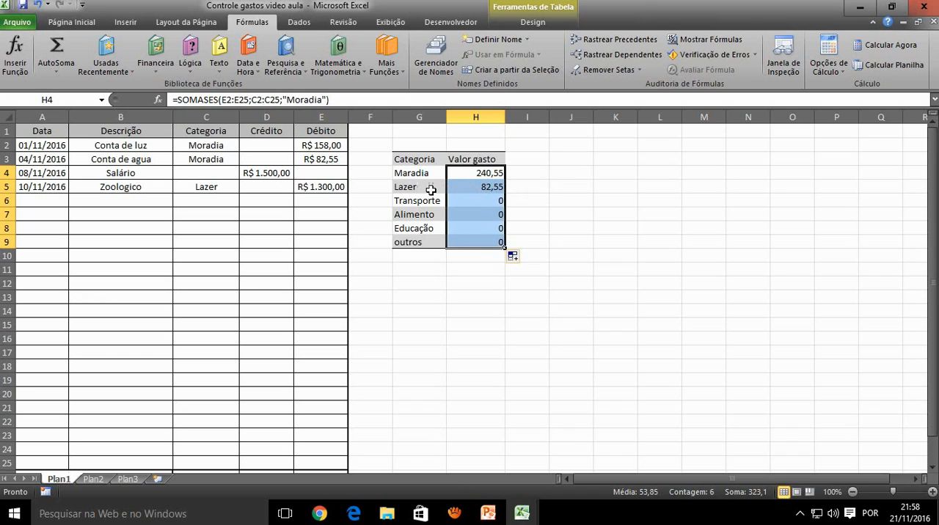
Examine the copied SOMASES formulas beside the categories in cells H5 to H9
left_click(469, 192)
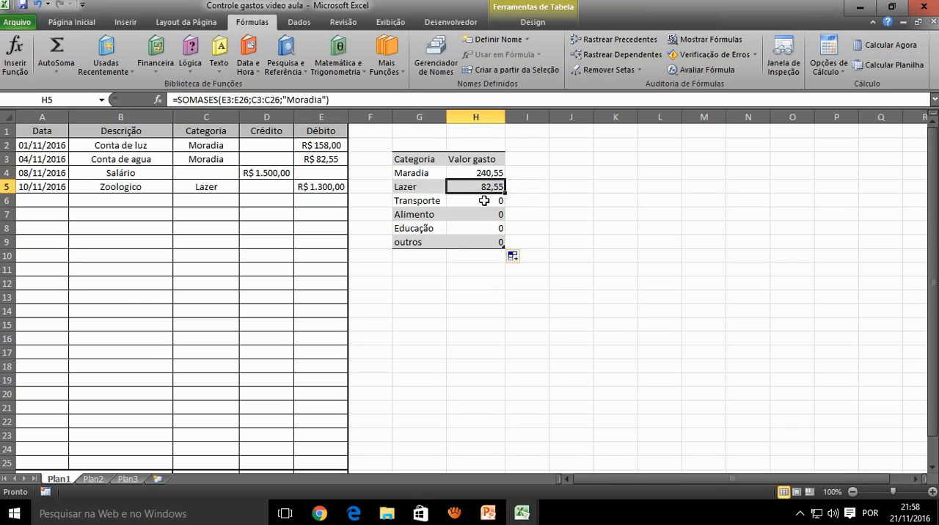
key("Down")
key("Down")
key("Down")
left_click(488, 241)
left_click(424, 231)
left_click(479, 228)
left_click(480, 197)
left_click(444, 186)
left_click(465, 188)
Fill the H4 formula down to H9 again and inspect the ranges in H5's formula
left_click(486, 173)
left_click_drag(503, 178, 504, 247)
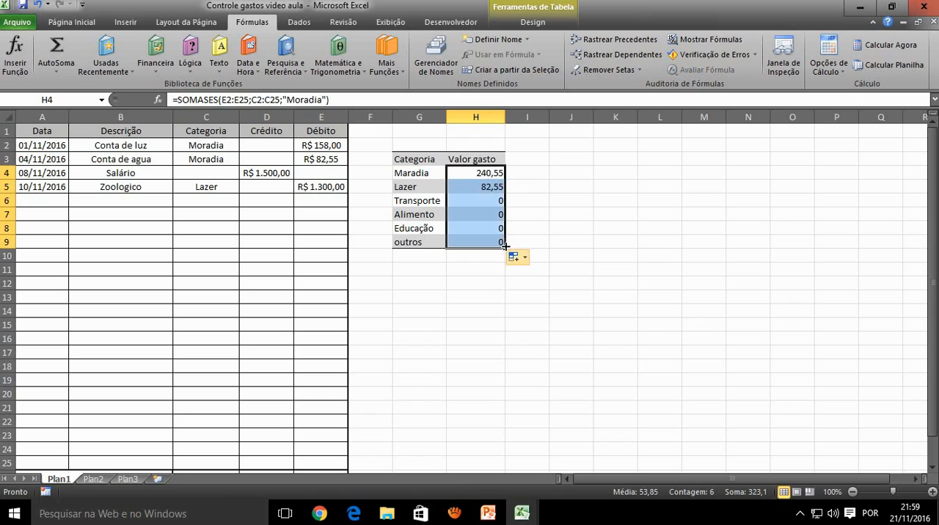
left_click(478, 188)
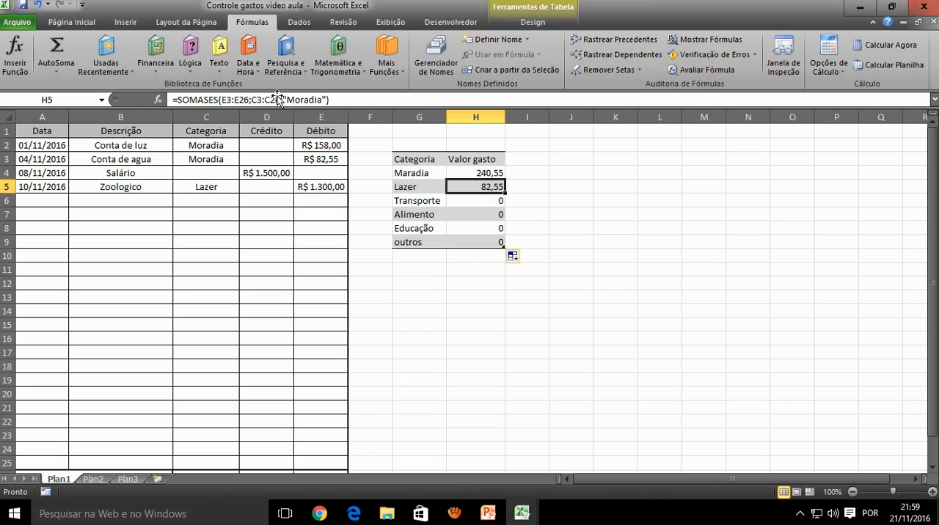
left_click(231, 99)
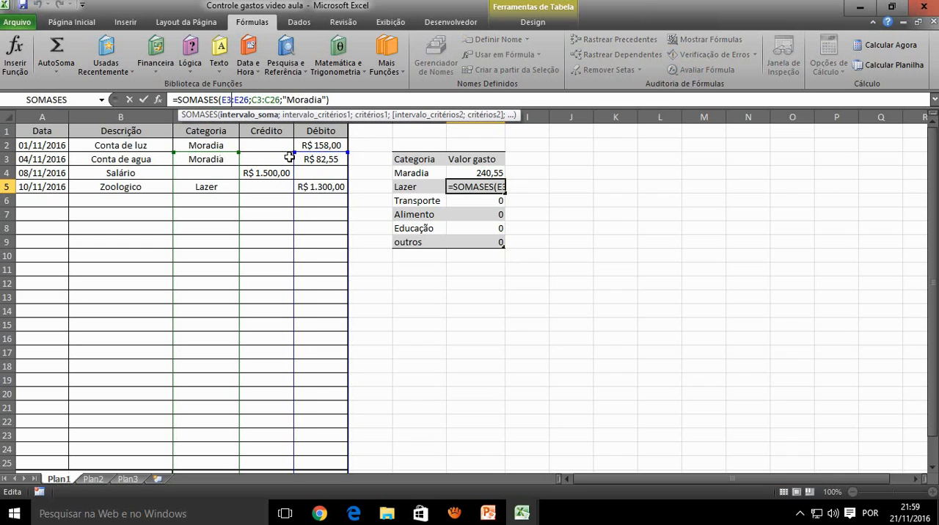
key("Return")
Compare the sum and criteria ranges highlighted by the formulas in H4 and H5, down to the Total row
left_click(478, 172)
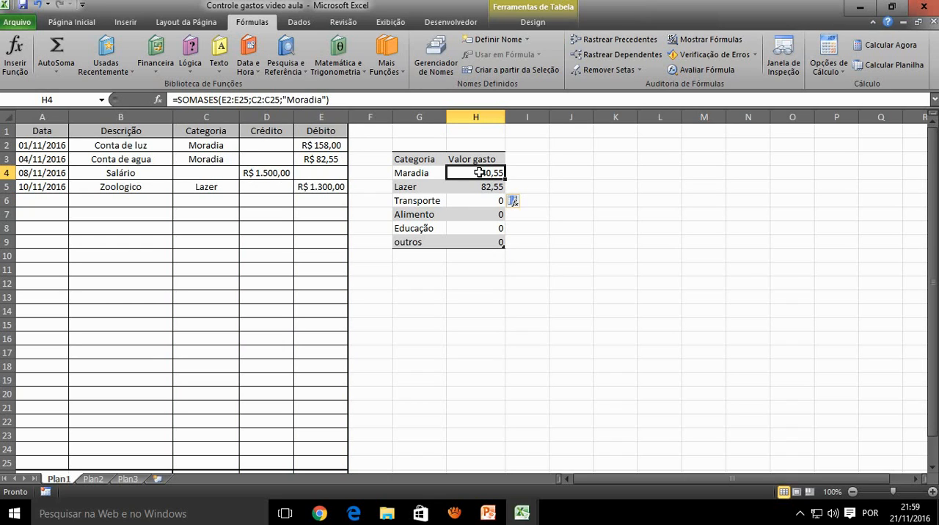
double_click(478, 172)
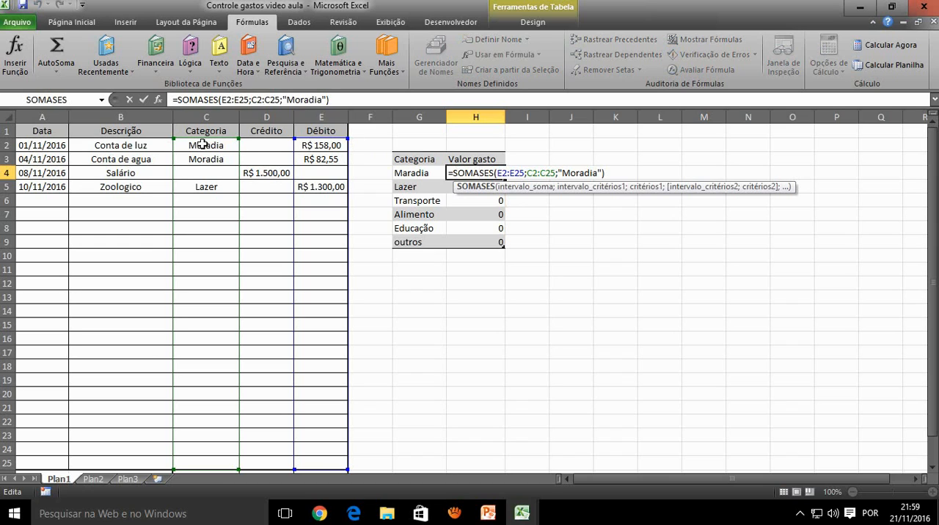
scroll(249, 147, "down", 1)
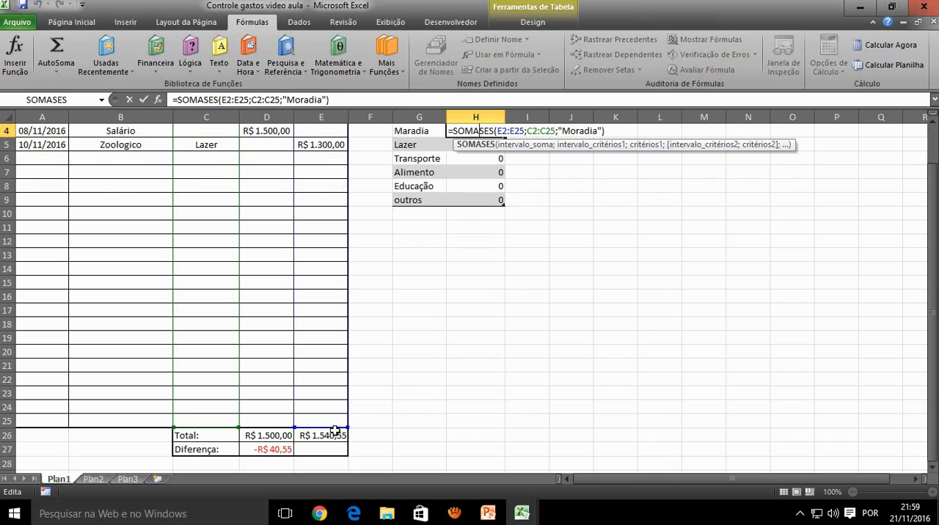
scroll(335, 406, "up", 1)
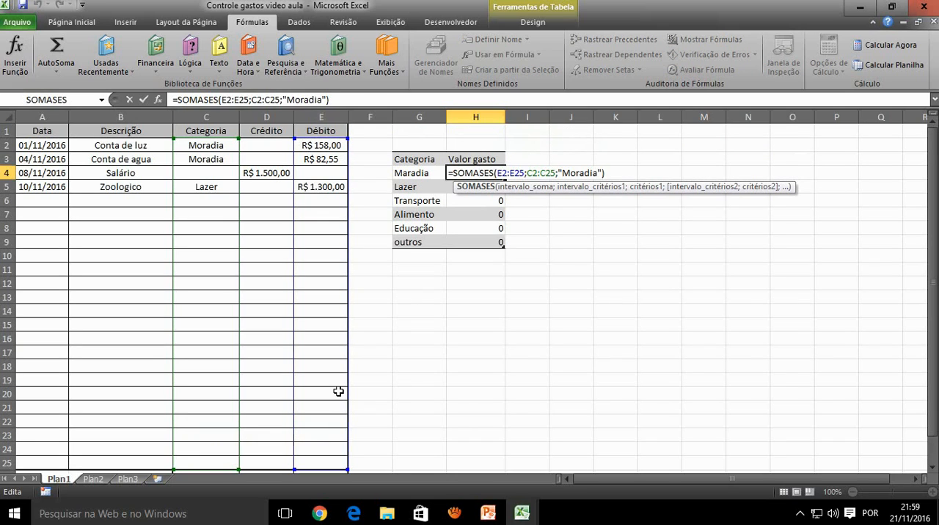
key("Return")
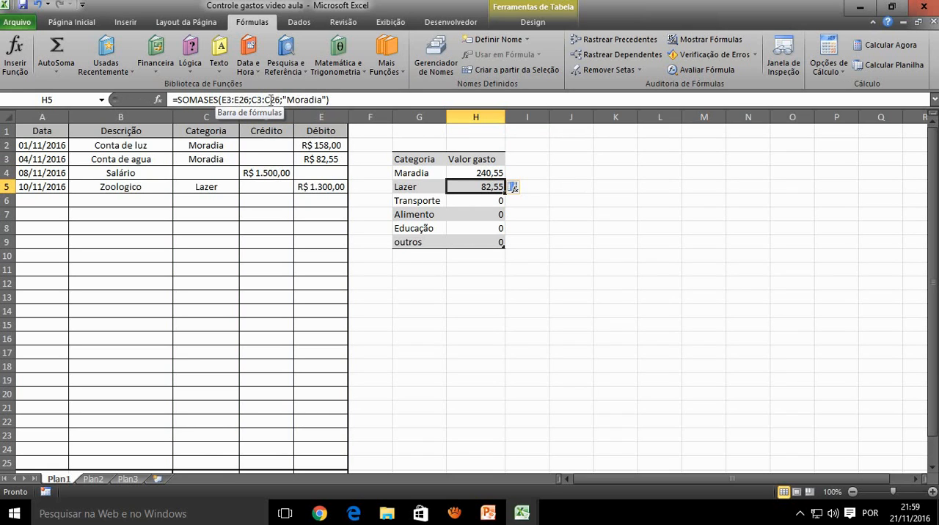
scroll(257, 272, "down", 3)
scroll(352, 240, "up", 3)
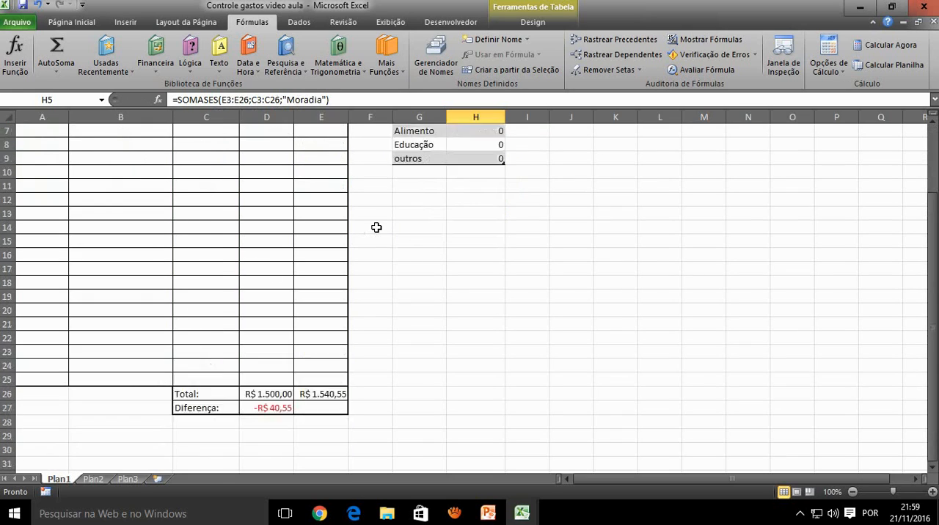
double_click(489, 187)
scroll(375, 241, "down", 3)
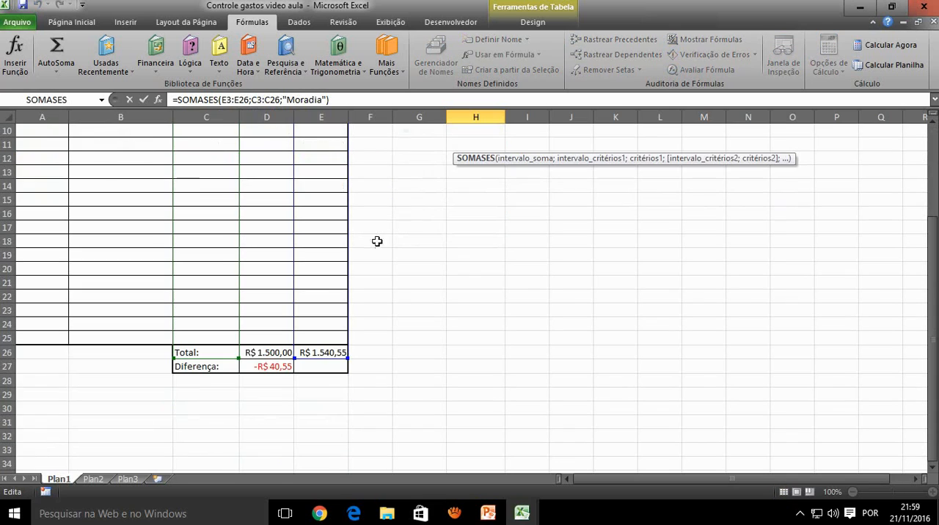
scroll(391, 358, "up", 3)
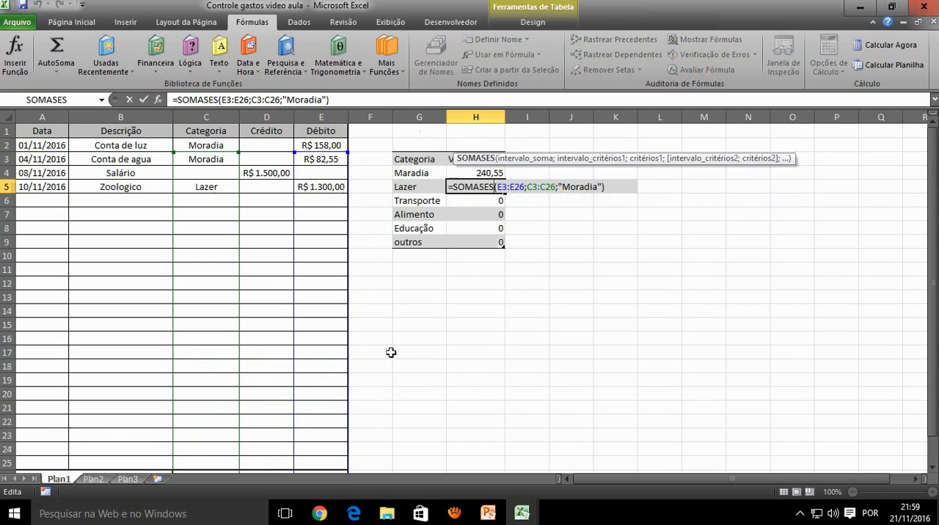
key("Return")
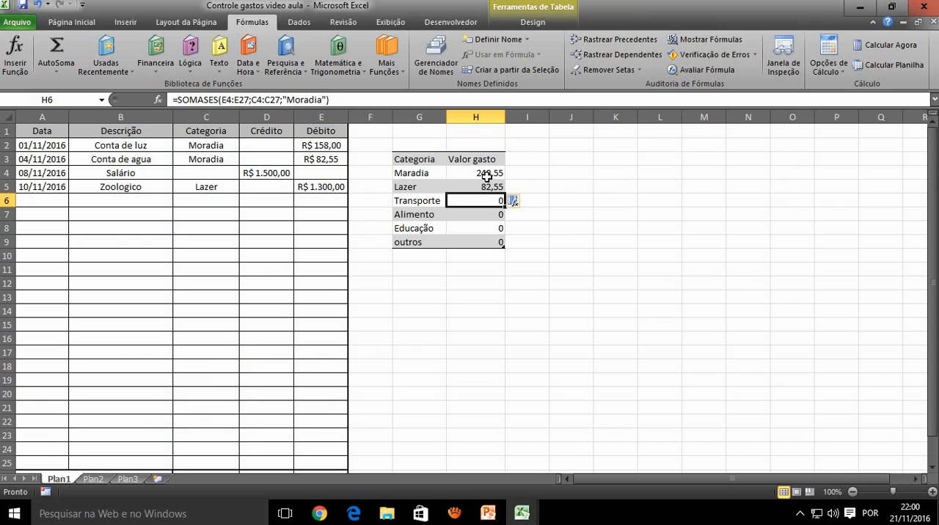
Make the start of the sum range in H4's formula absolute as $E$2, and review the edited reference
left_click(487, 173)
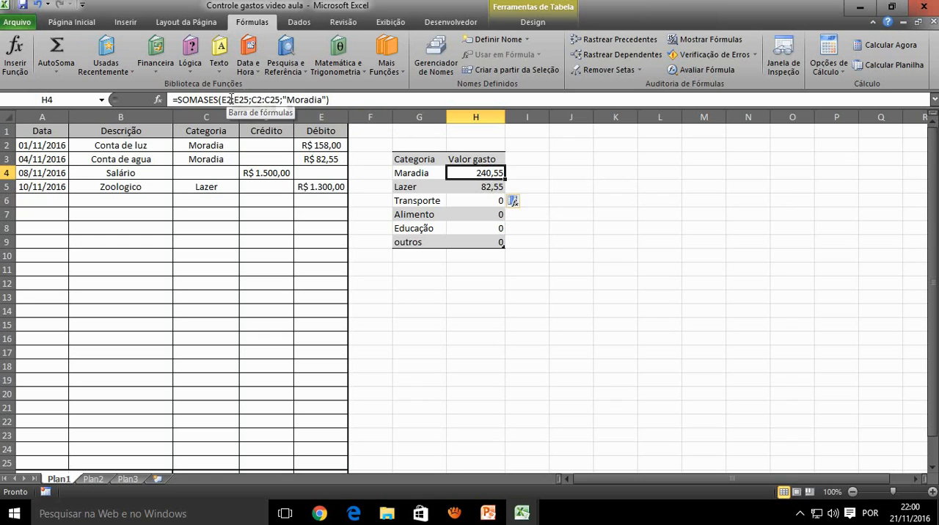
left_click(227, 100)
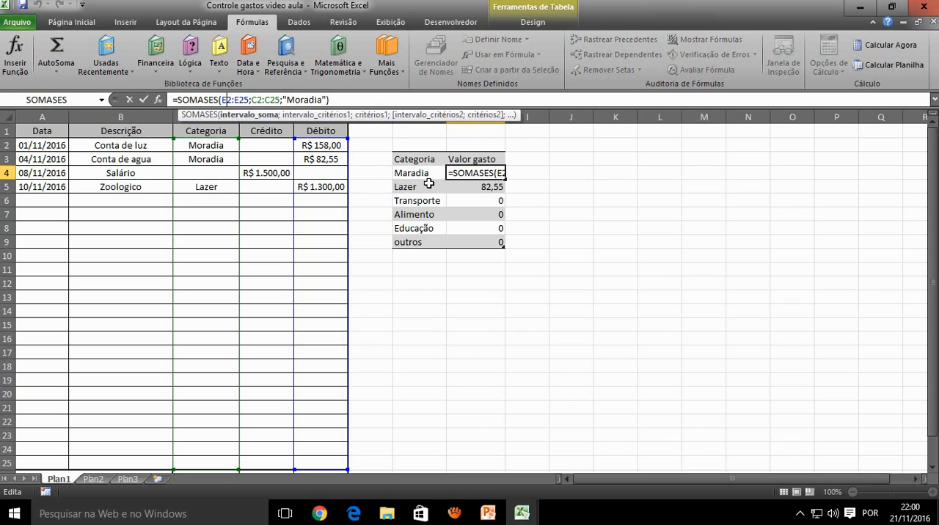
key("F4")
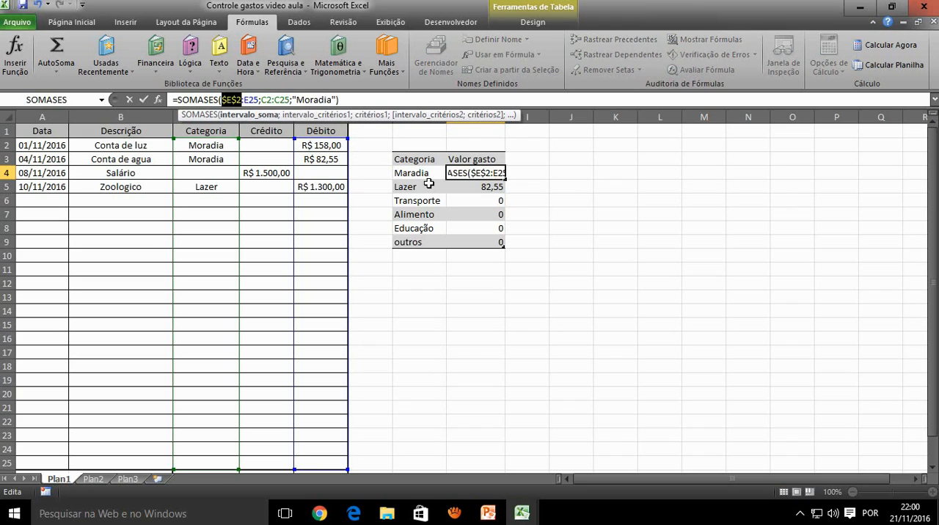
left_click(228, 101)
left_click_drag(227, 101, 223, 101)
left_click_drag(235, 100, 232, 101)
left_click(237, 101)
left_click_drag(236, 99, 232, 99)
key("Return")
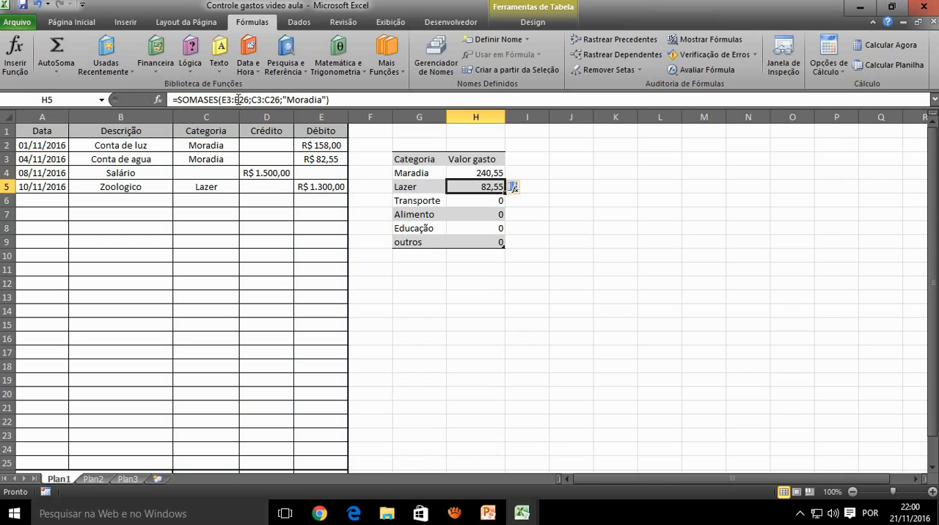
left_click(468, 173)
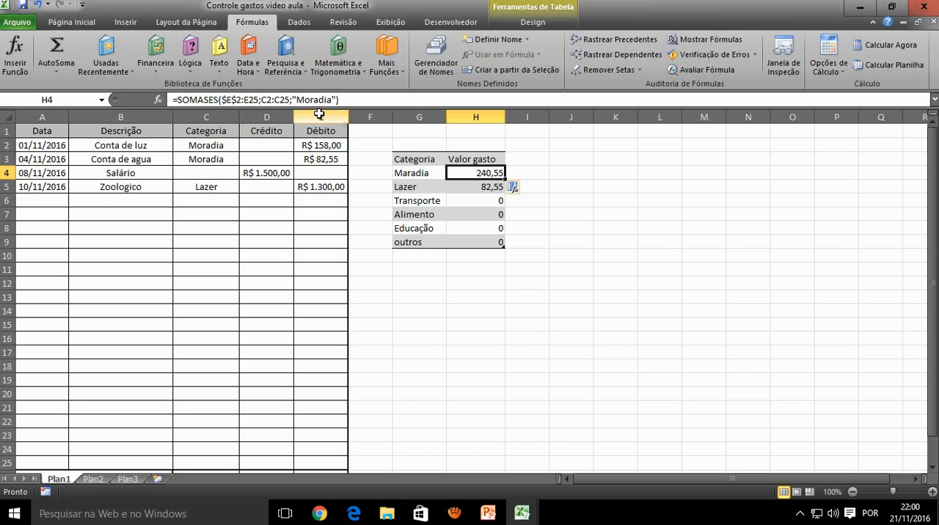
left_click(223, 99)
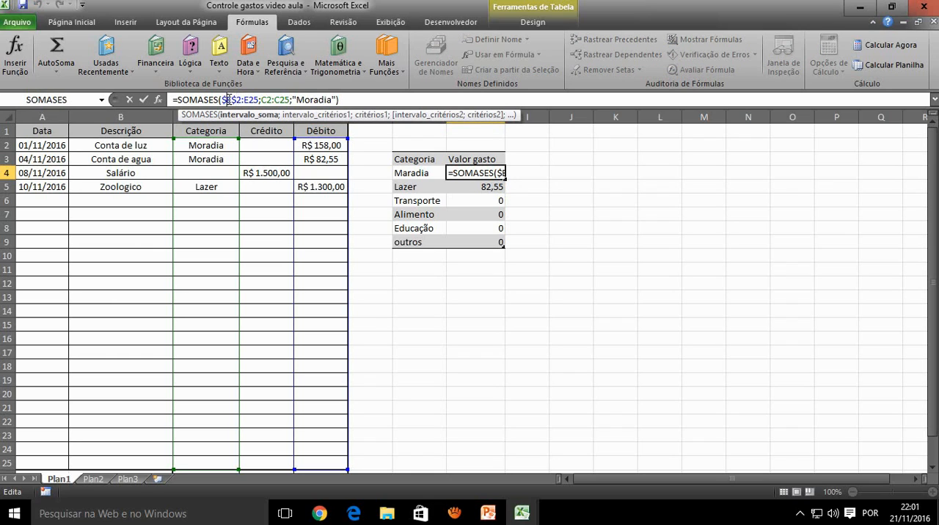
key("Return")
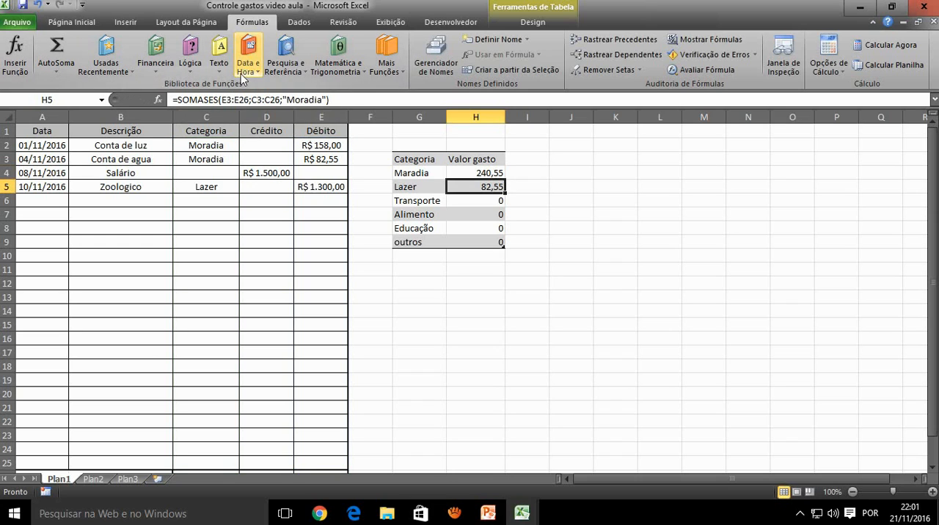
Copy the H4 formula across into cell I4
left_click(487, 174)
left_click_drag(504, 176, 547, 176)
left_click(539, 172)
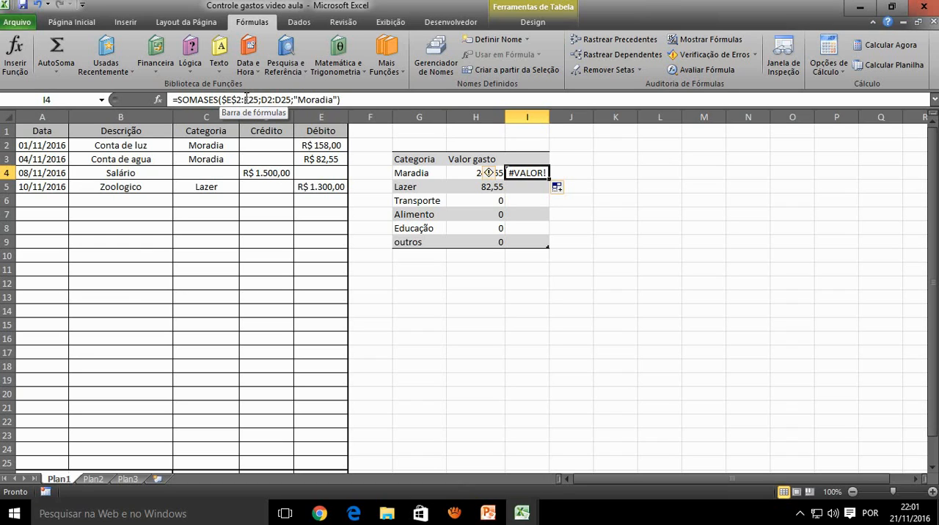
Compare the sum and criteria ranges in the formulas of H4 and I4
left_click(474, 170)
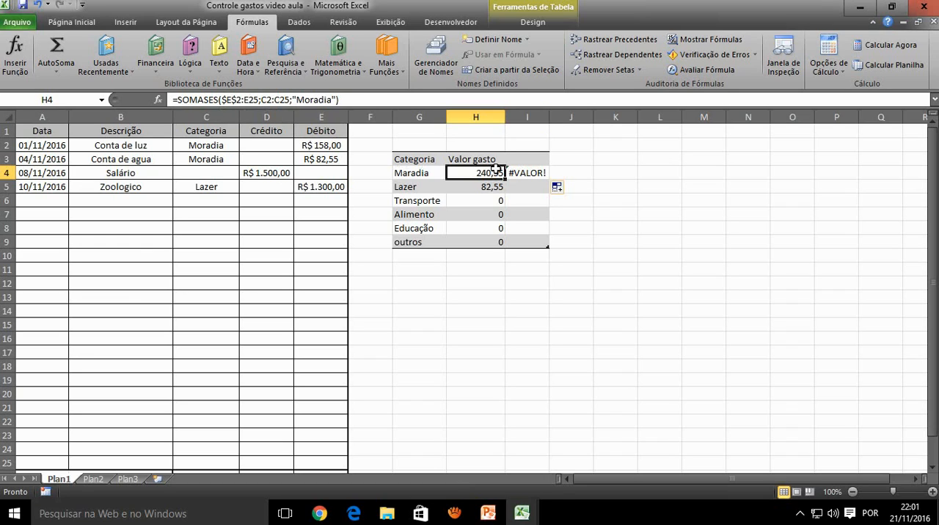
left_click(526, 173)
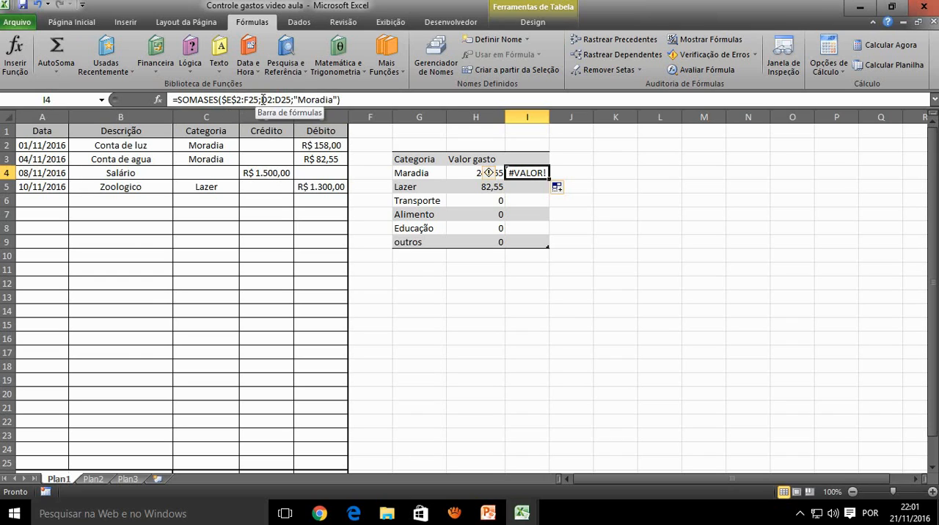
left_click(263, 99)
left_click_drag(261, 99, 268, 99)
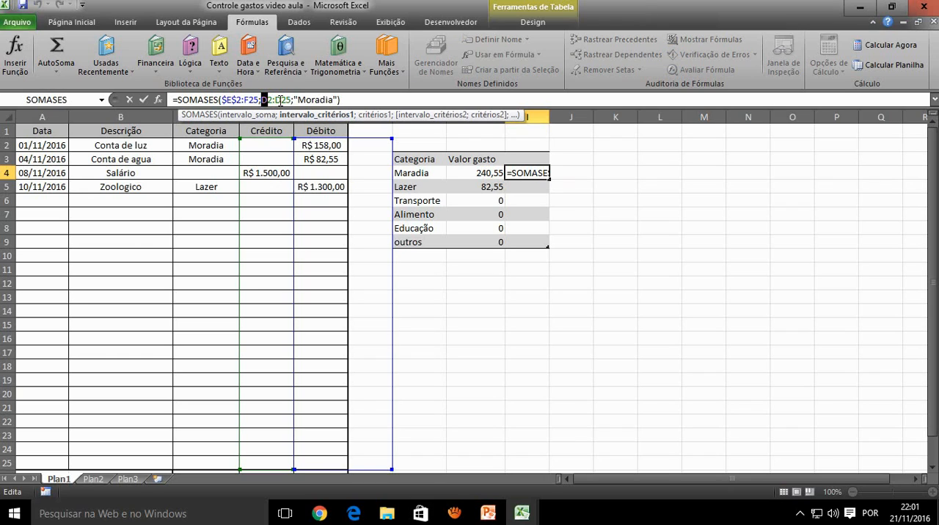
key("ctrl+Return")
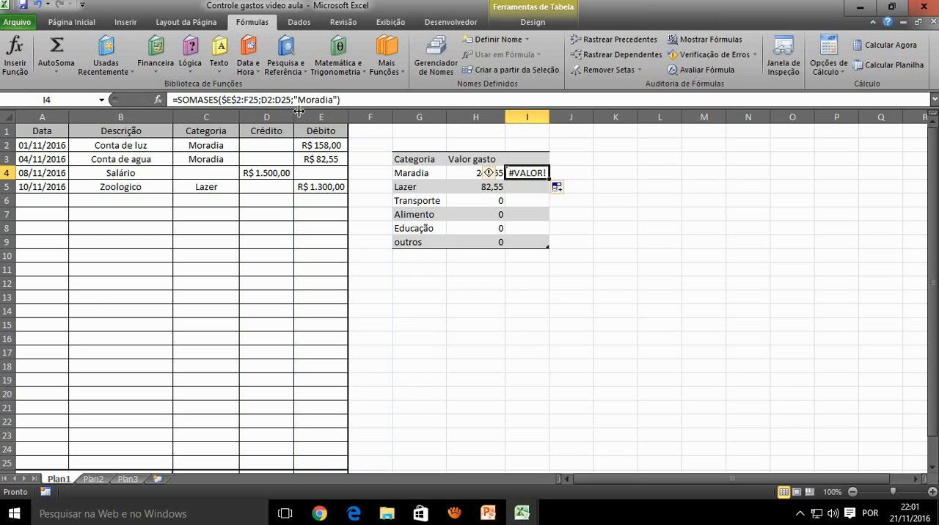
Undo the copy of the H4 formula into I4
key("Left")
key("shift+Right")
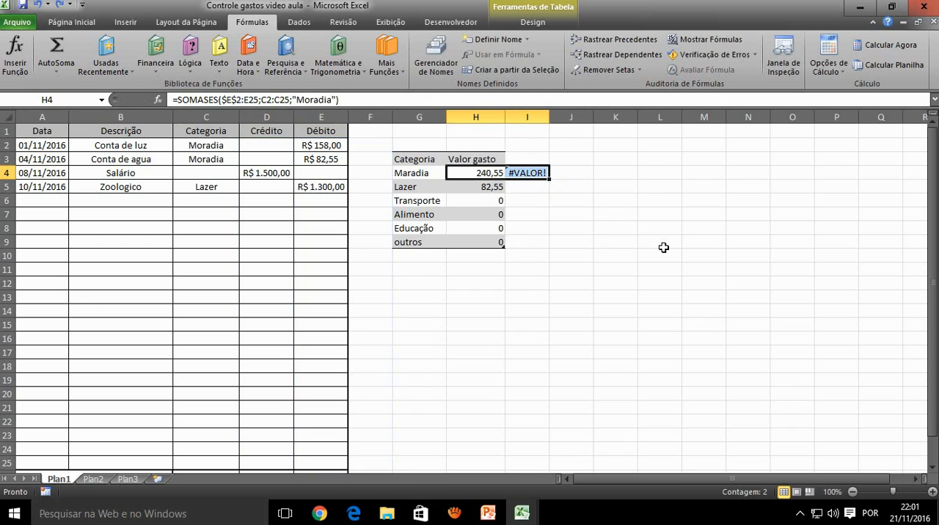
key("ctrl+z")
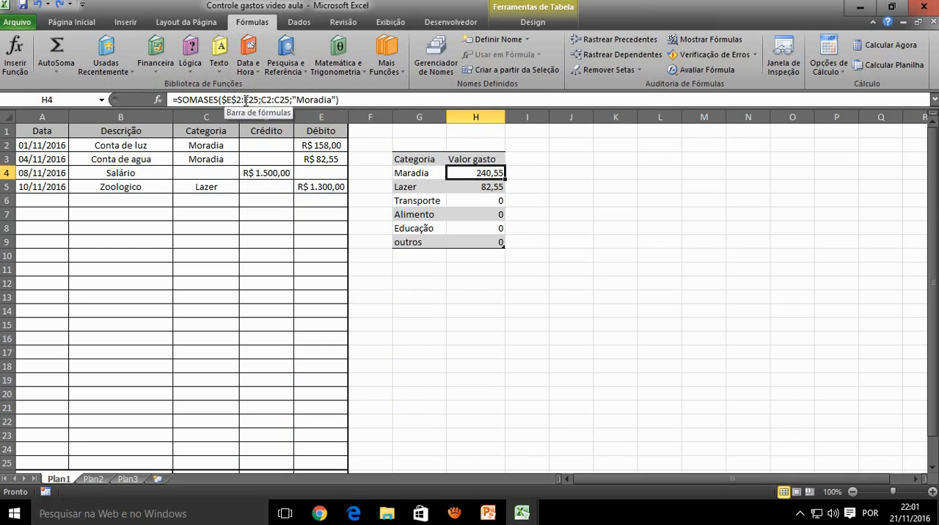
Make the remaining references in H4's SOMASES formula absolute, giving the ranges $E$2:$E$25 and $C$2:$C$25
left_click(245, 100)
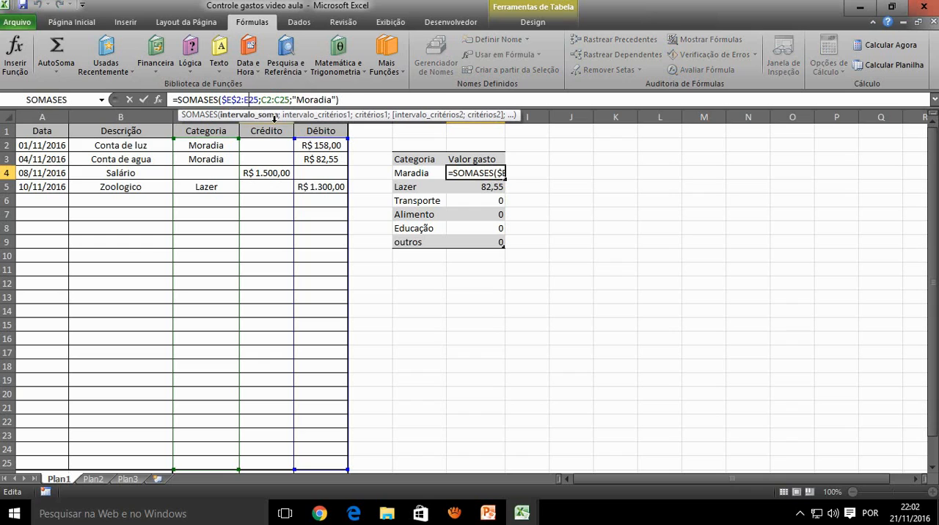
key("F4")
left_click(277, 100)
key("F4")
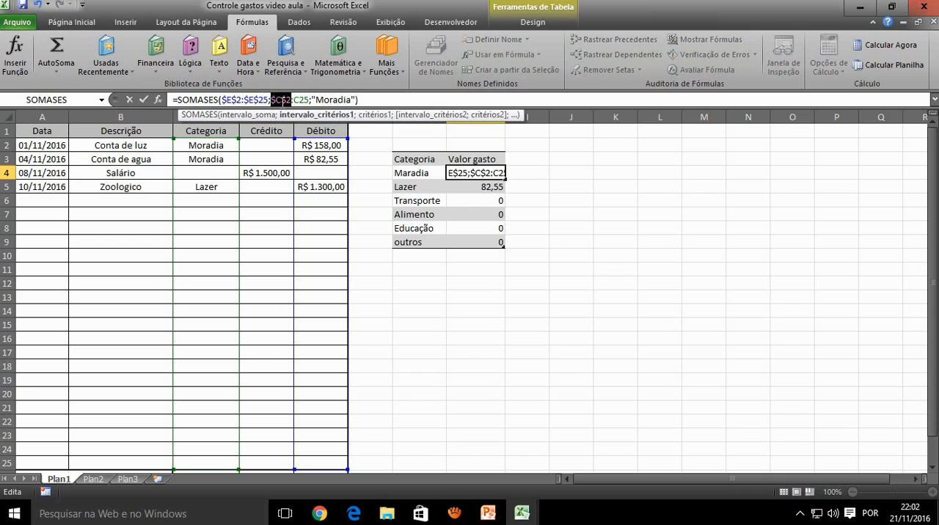
left_click(302, 101)
key("F4")
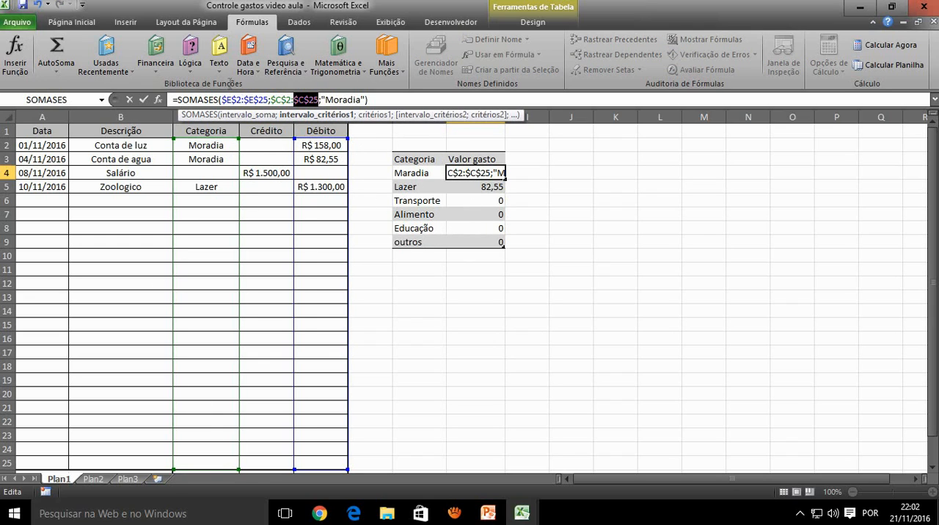
scroll(201, 297, "down", 1)
scroll(201, 303, "up", 1)
key("Return")
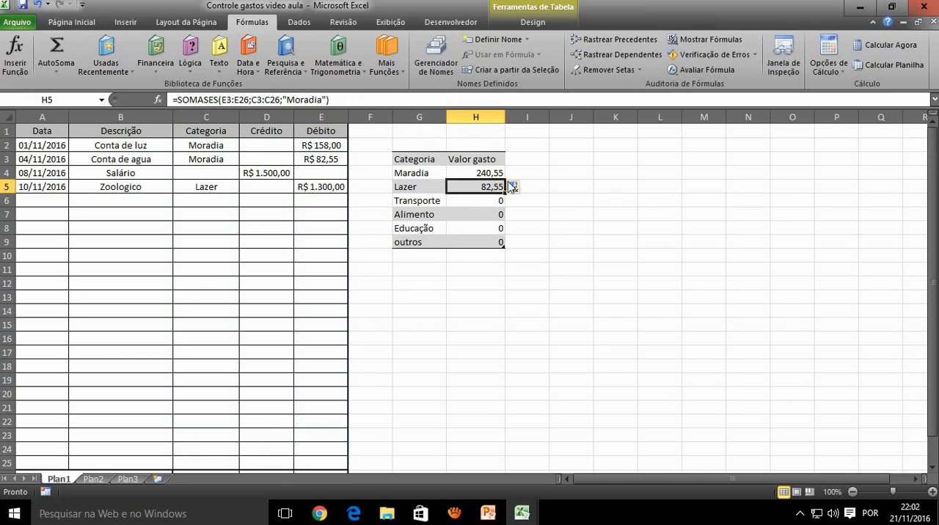
Fill the H4 formula down to H9 and check the copied formulas in the other category rows
left_click(488, 173)
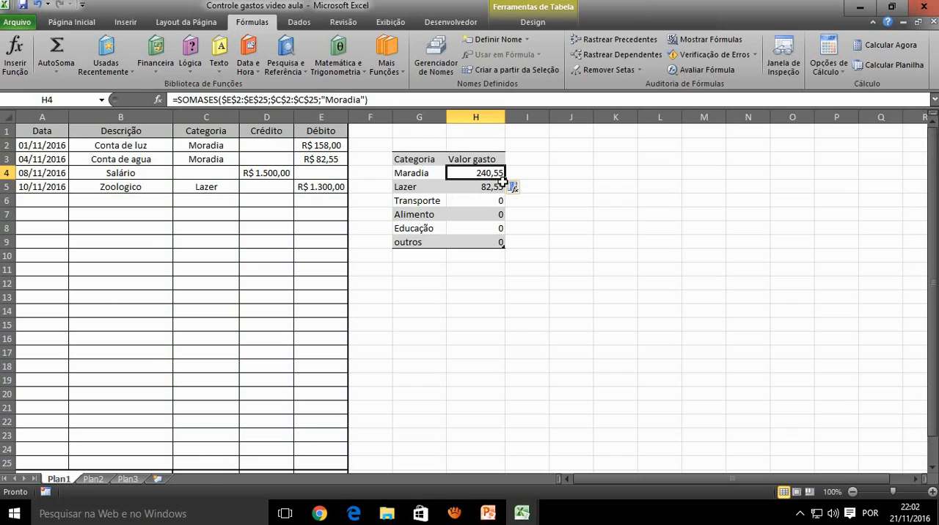
left_click_drag(505, 181, 509, 245)
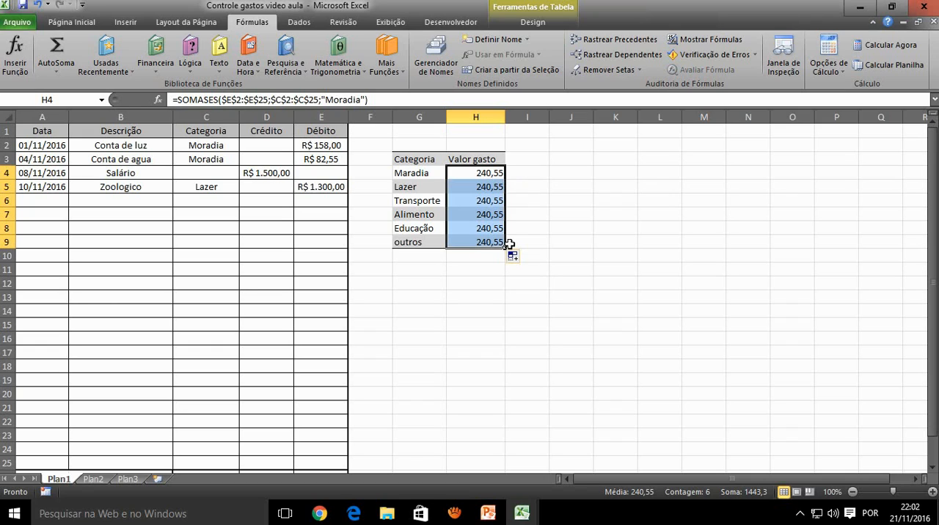
left_click(487, 188)
left_click(489, 202)
left_click(491, 226)
left_click(487, 204)
left_click(484, 188)
left_click(477, 171)
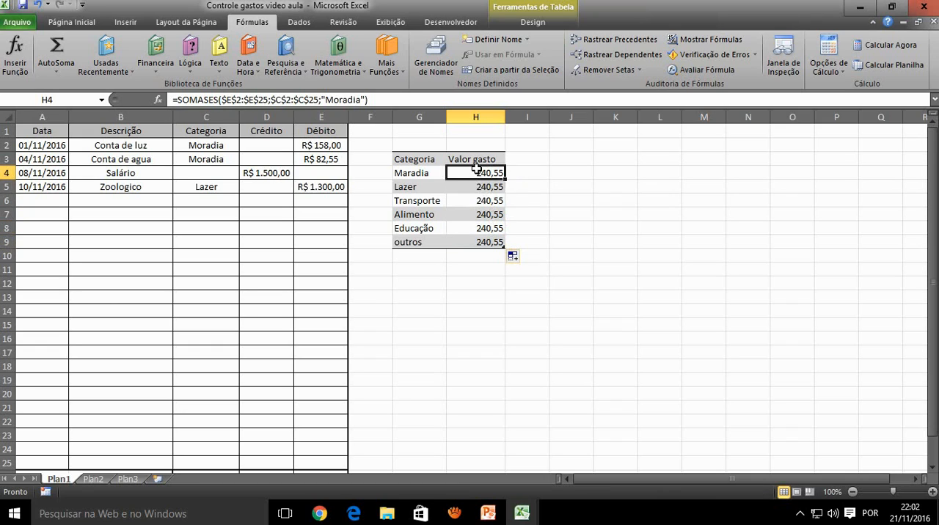
left_click(488, 189)
left_click(484, 174)
left_click(349, 99)
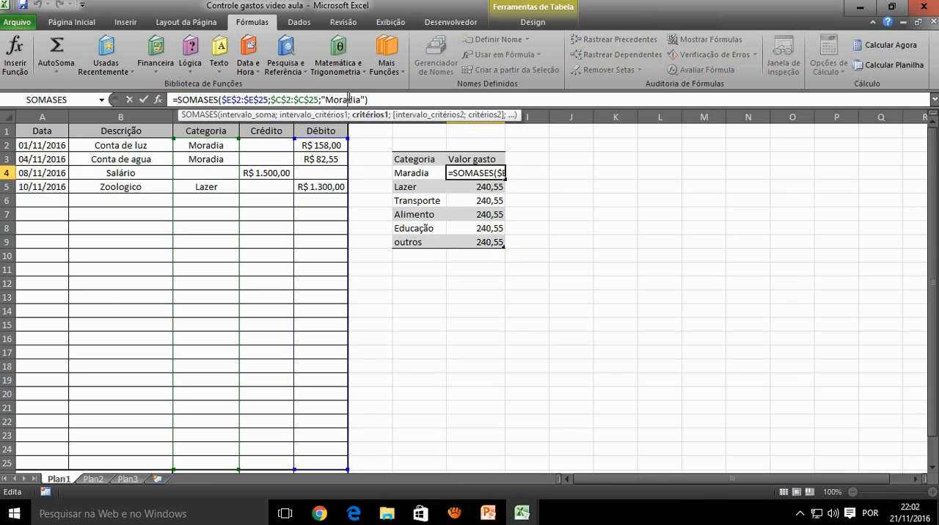
left_click_drag(363, 99, 320, 99)
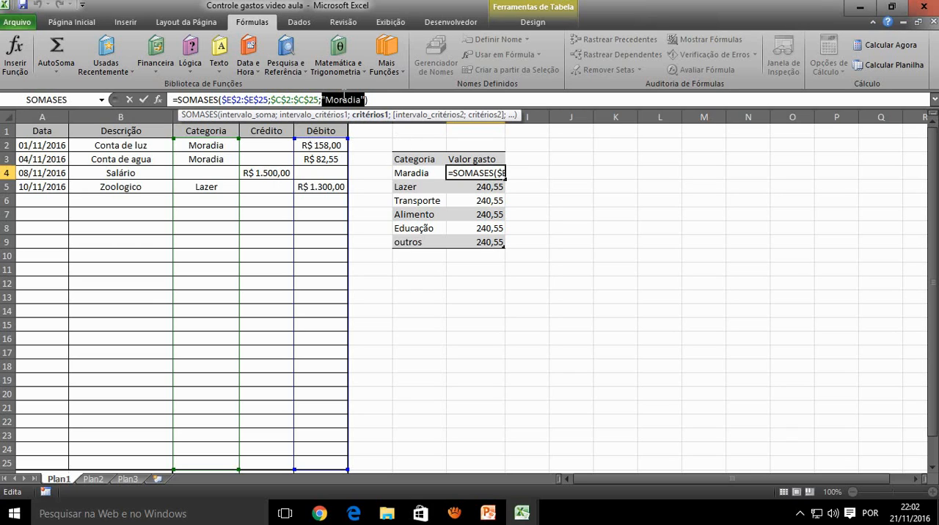
left_click(414, 174)
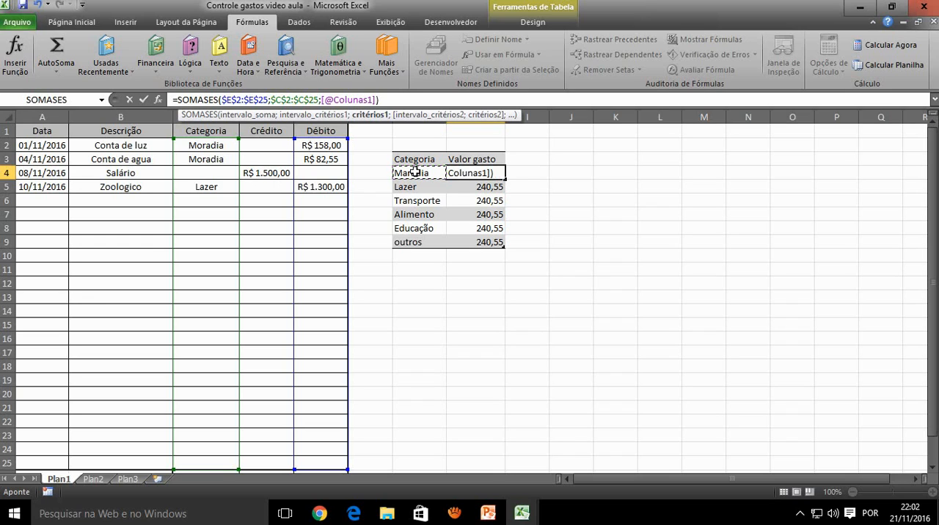
key("Return")
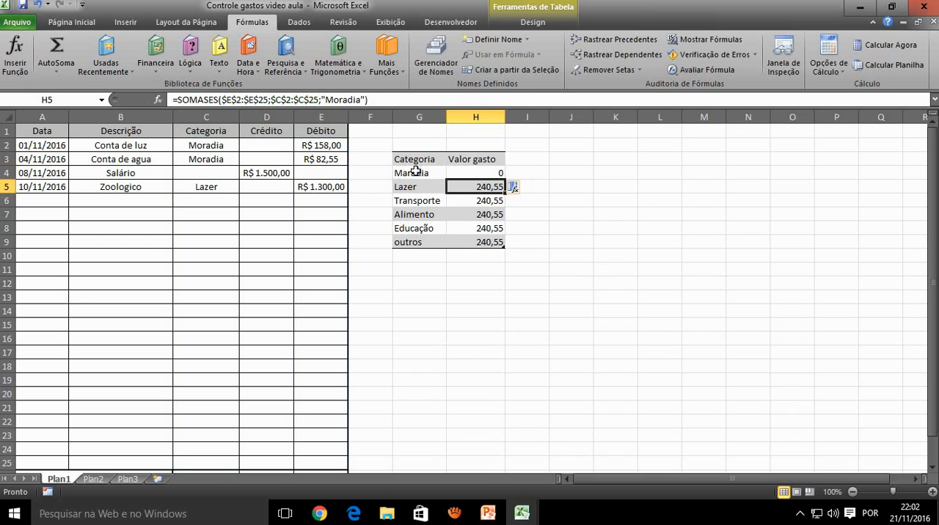
Fill H4's formula with the category reference down to H9 and review each category with its total
left_click(467, 174)
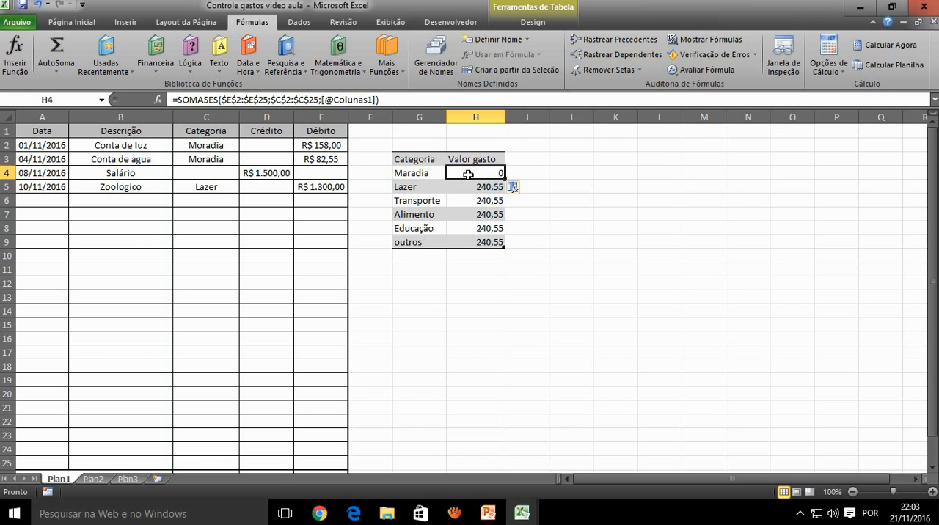
left_click_drag(504, 179, 512, 243)
left_click(439, 189)
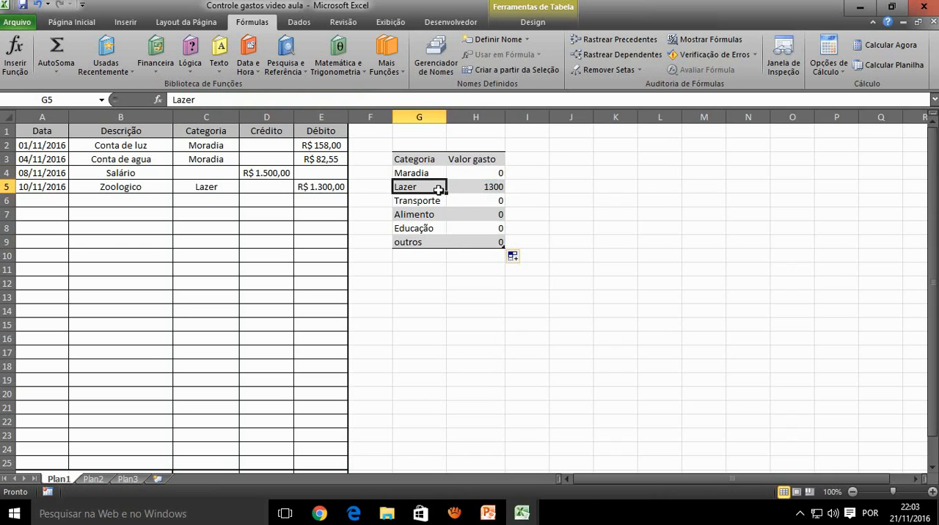
left_click(438, 201)
left_click(465, 202)
left_click(424, 213)
left_click(459, 228)
left_click(442, 228)
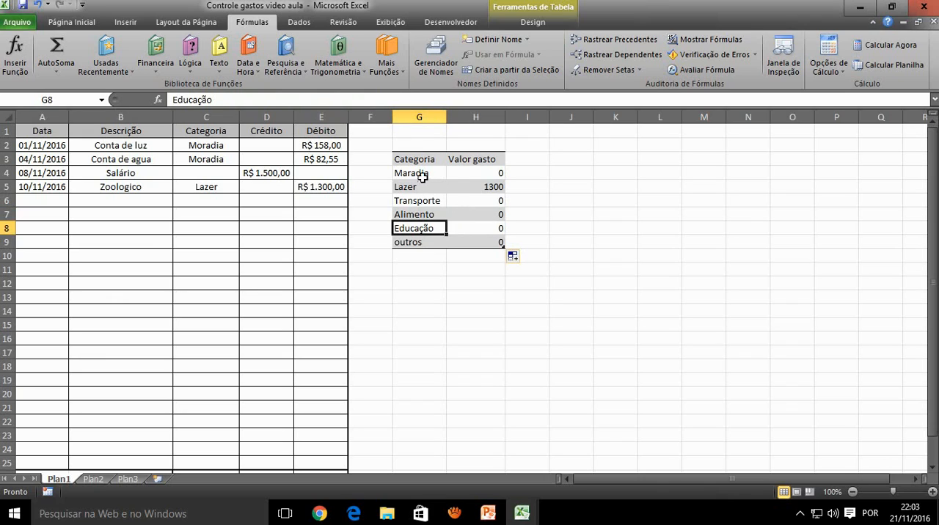
Compare the category names in C3 and G4 and correct the spelling in G4 to Moradia
left_click(473, 174)
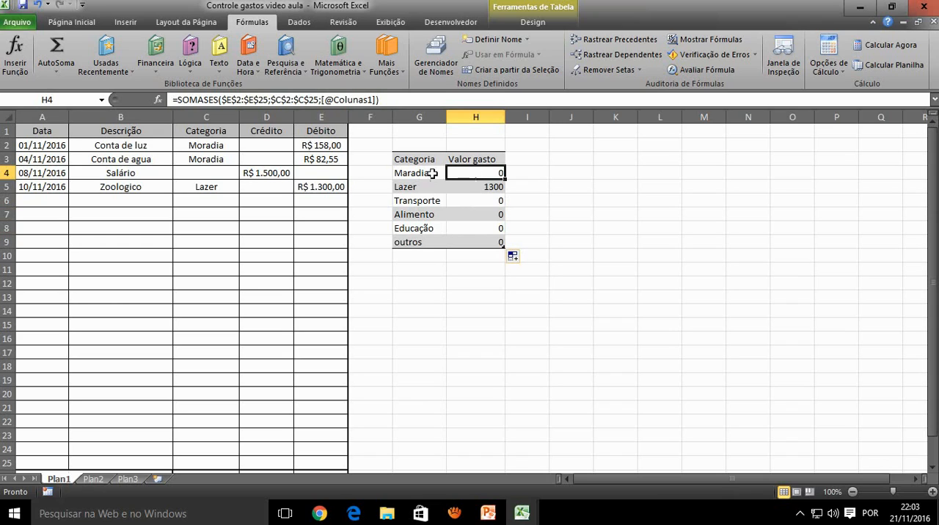
left_click(219, 157)
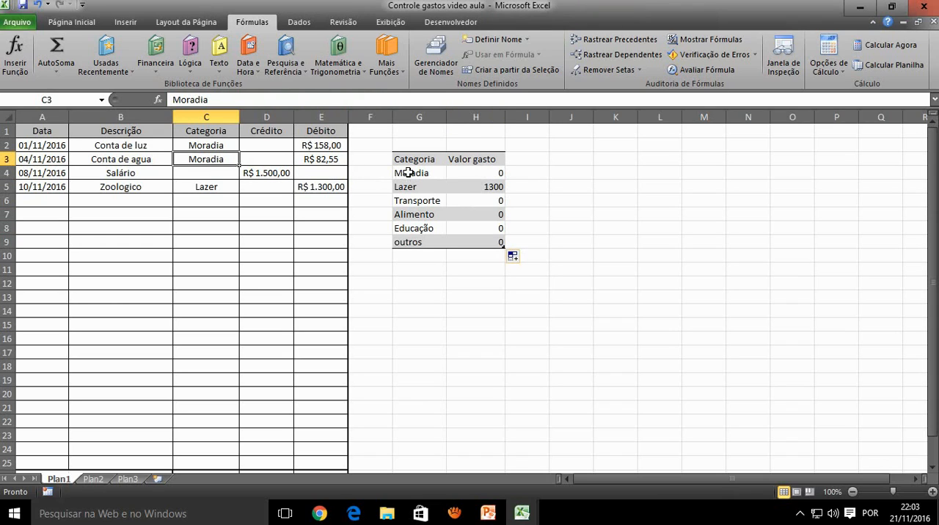
left_click(402, 174)
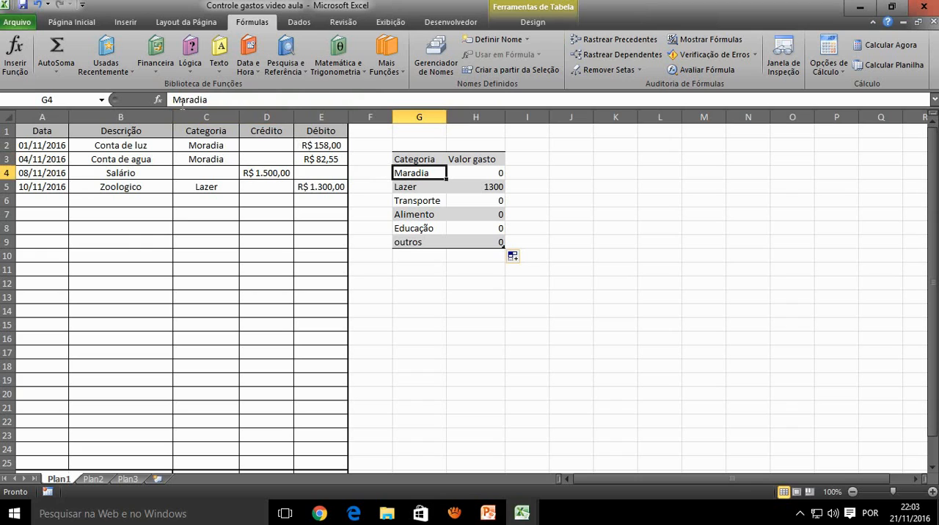
left_click_drag(186, 101, 179, 102)
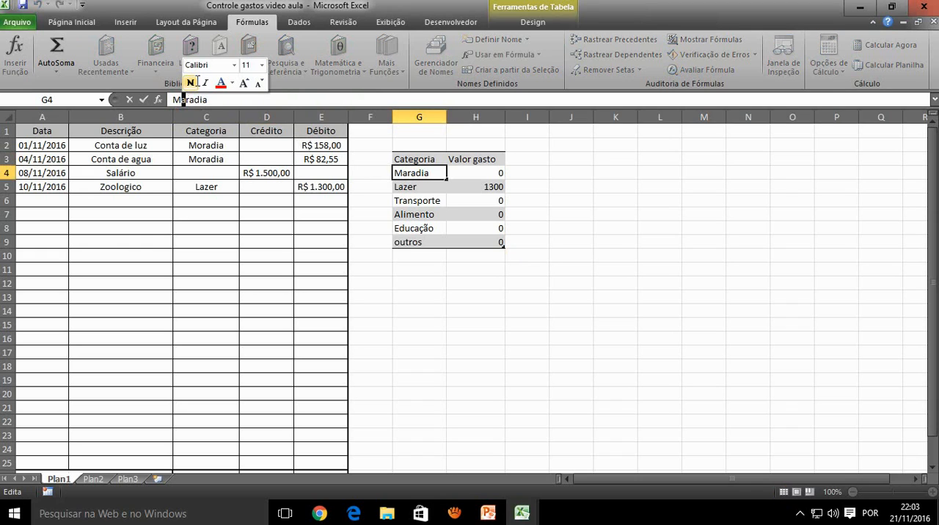
type("o")
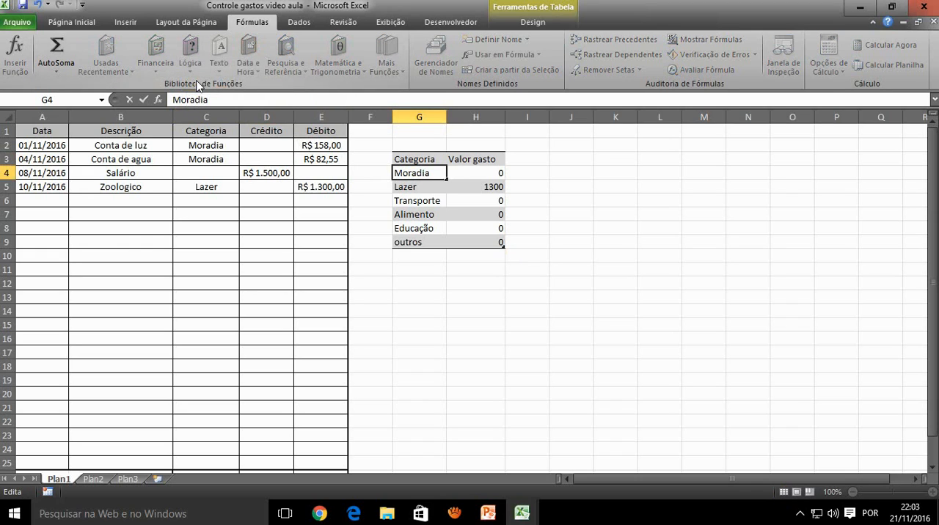
key("Return")
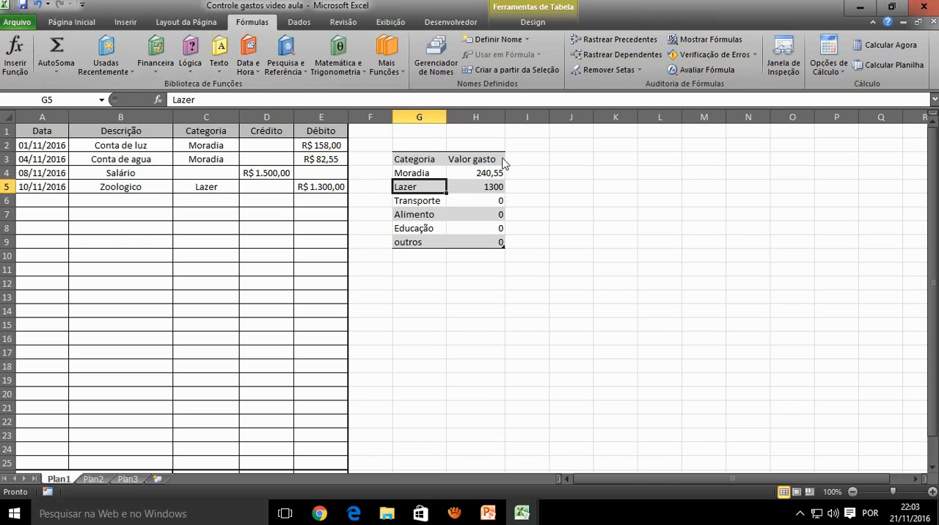
Review the formulas in the Valor gasto column and fill H4's formula down to H9 once more
left_click(483, 190)
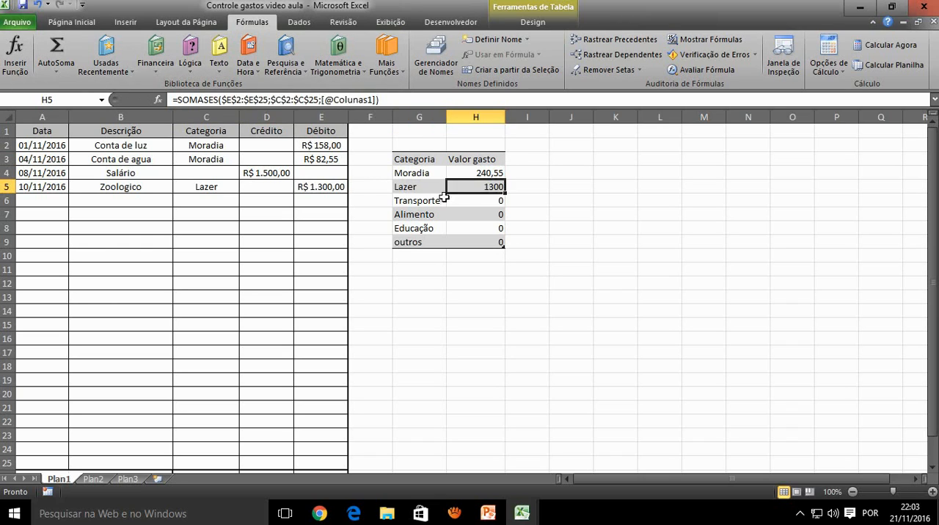
left_click(423, 205)
left_click(485, 205)
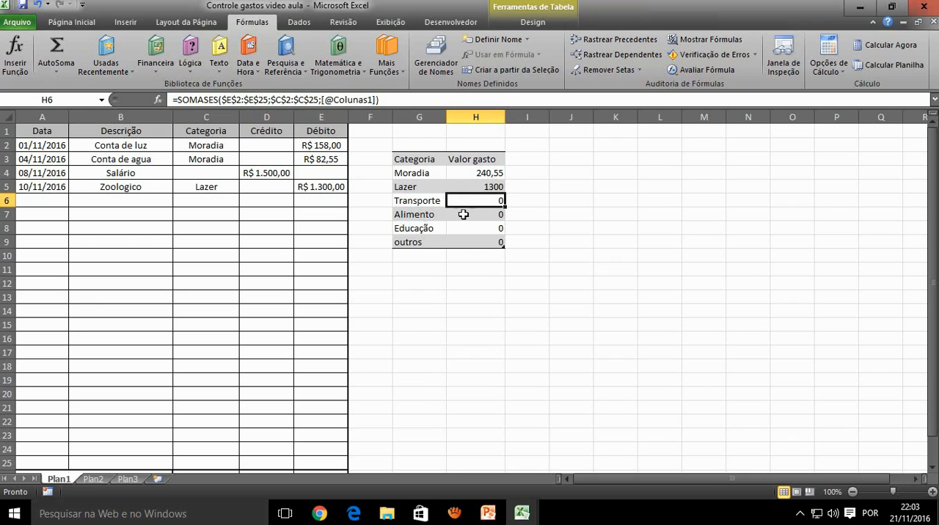
left_click(467, 244)
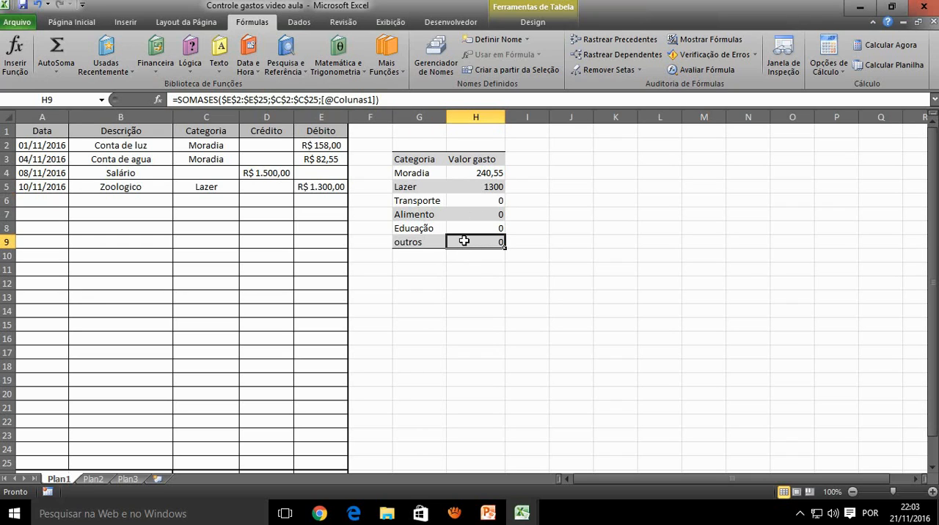
left_click(485, 174)
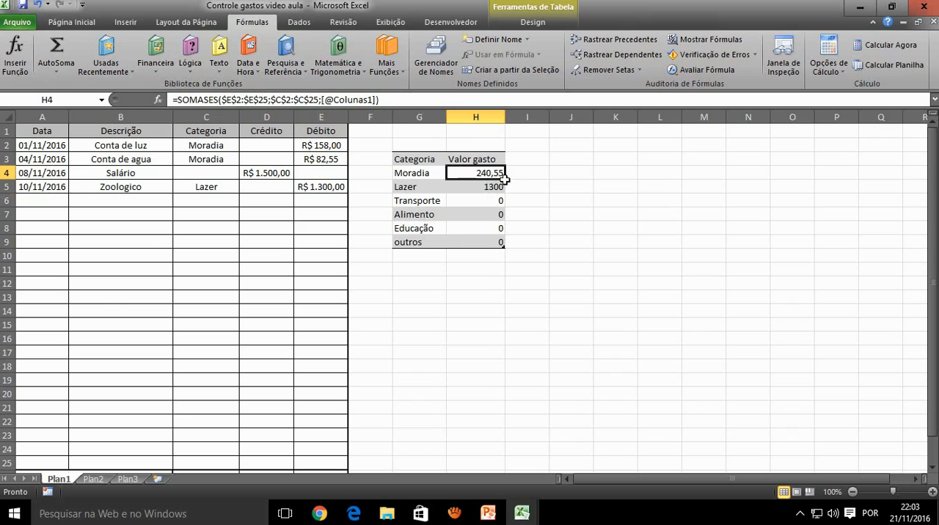
left_click_drag(505, 179, 503, 253)
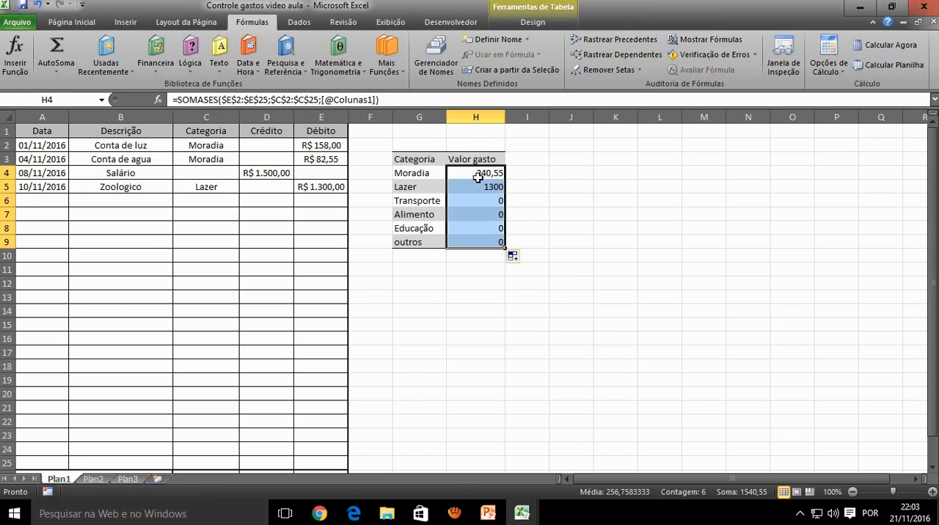
left_click(478, 176)
Start a new SOMASES formula in H5 using the Débito cells E2:E25 as the sum range
left_click(481, 185)
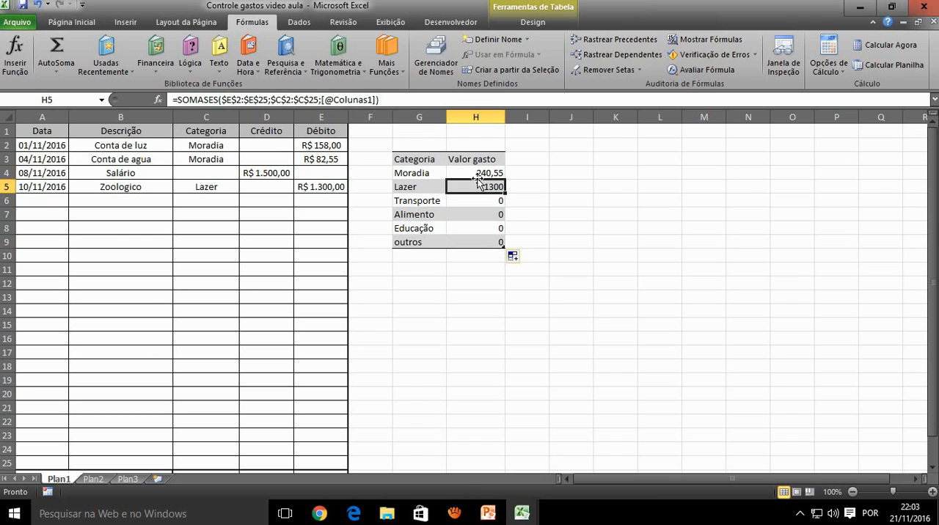
type("=c")
key("BackSpace")
type("s")
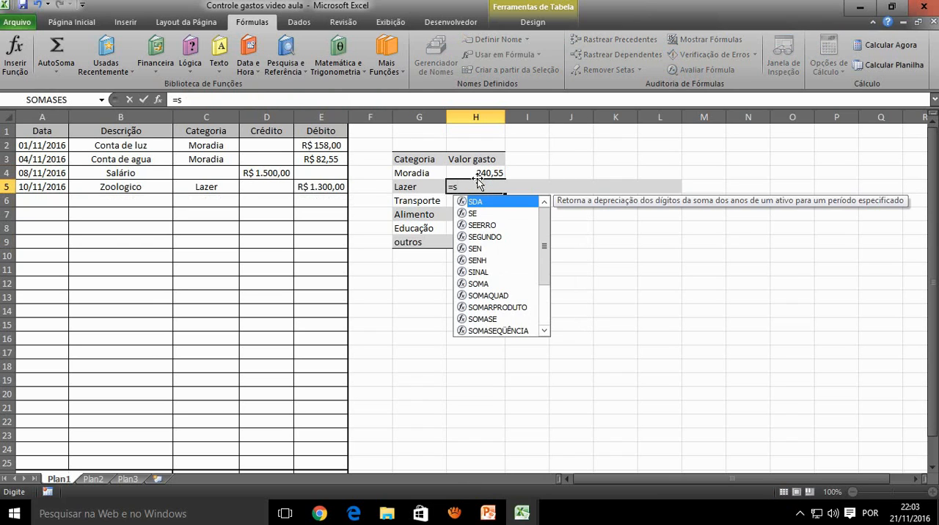
type("om")
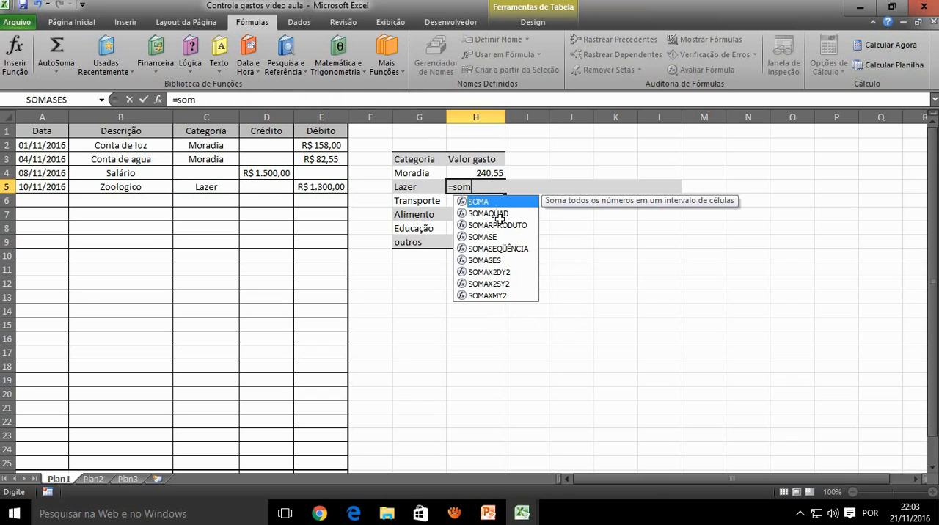
double_click(500, 260)
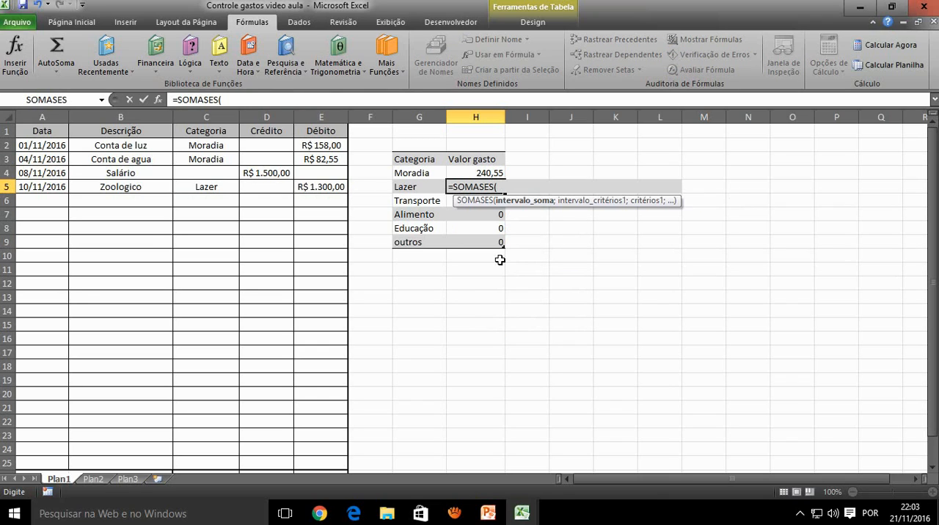
left_click_drag(342, 145, 337, 462)
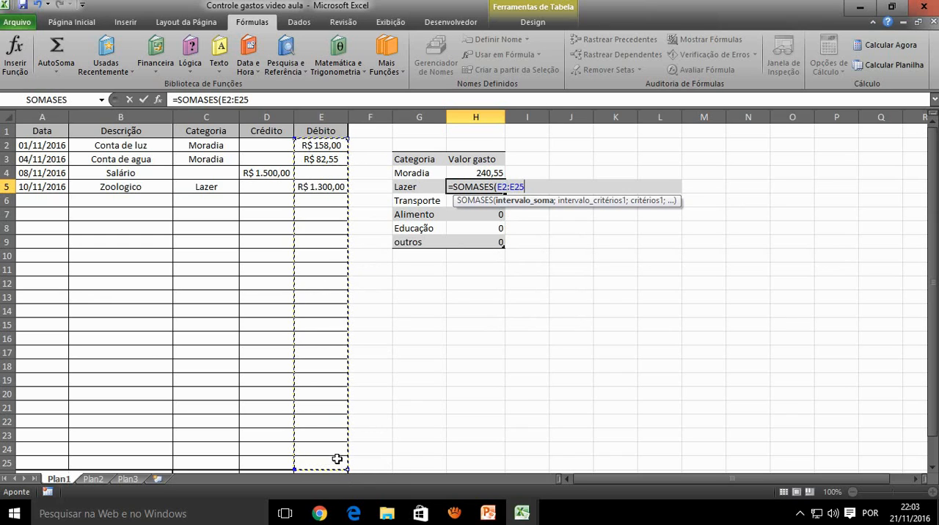
type(";")
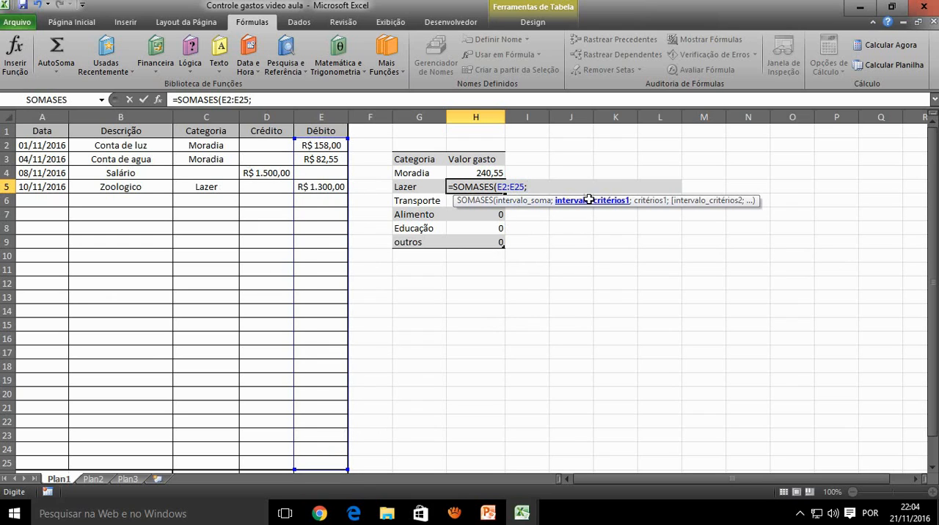
Complete H5's SOMASES formula with C2:C25 as the criteria range and category cell G5 as the criterion
left_click_drag(199, 146, 206, 463)
type(";")
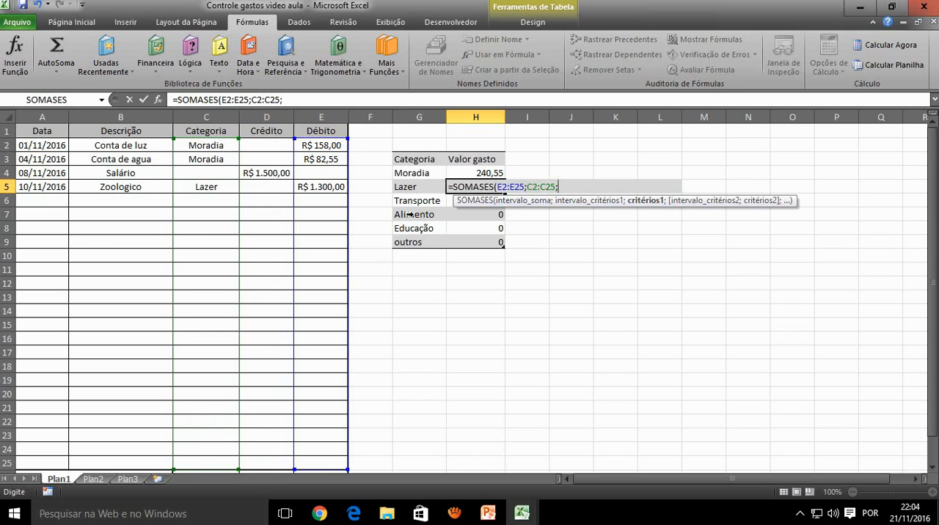
left_click(407, 187)
key("Return")
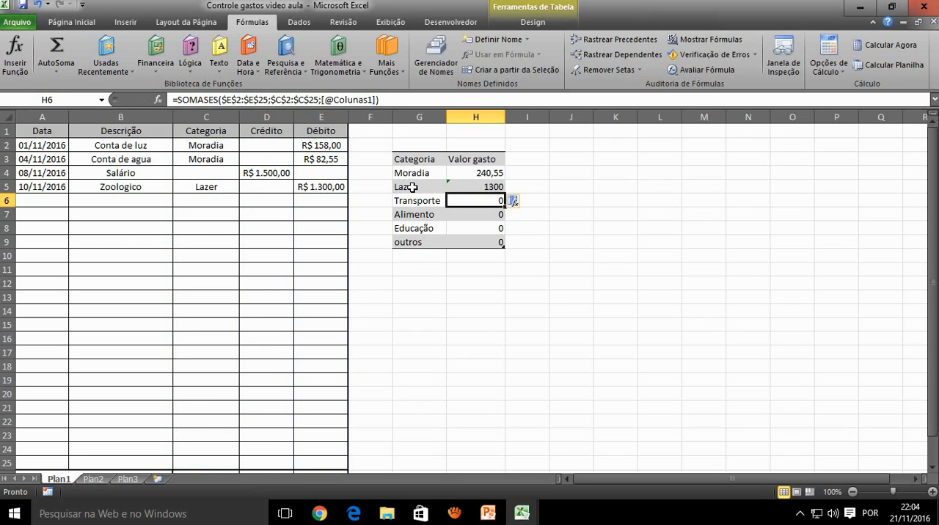
Fill H5's relative-reference formula down to H9 and compare the formulas in H4 and H5
left_click(463, 187)
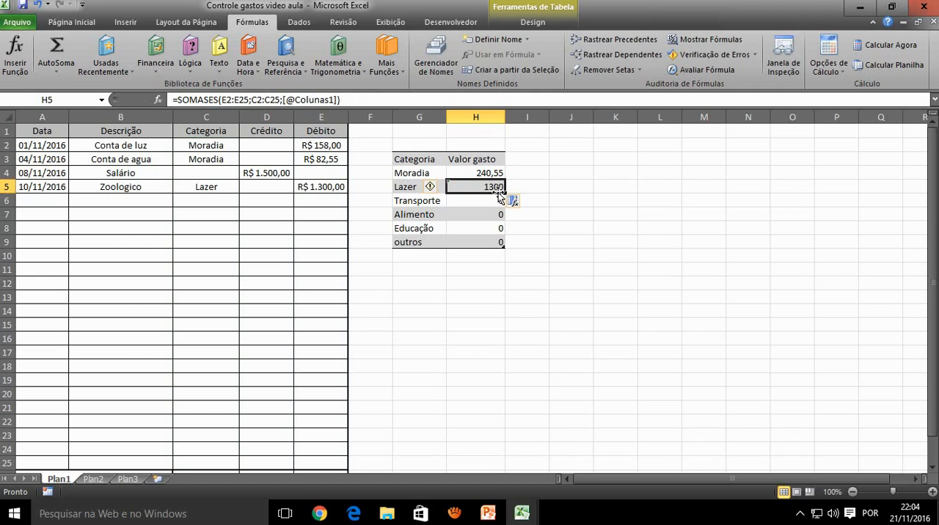
left_click_drag(504, 192, 506, 251)
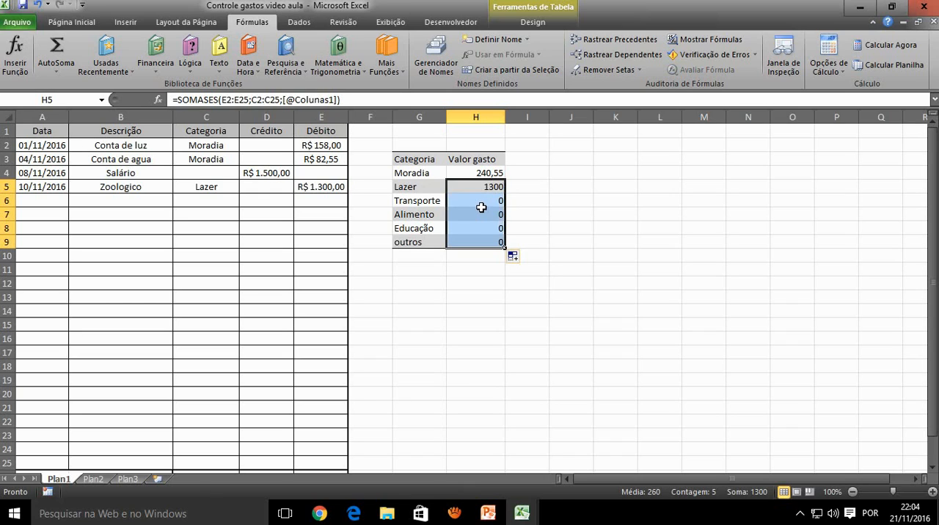
left_click(481, 206)
left_click_drag(494, 220, 496, 232)
left_click(497, 248)
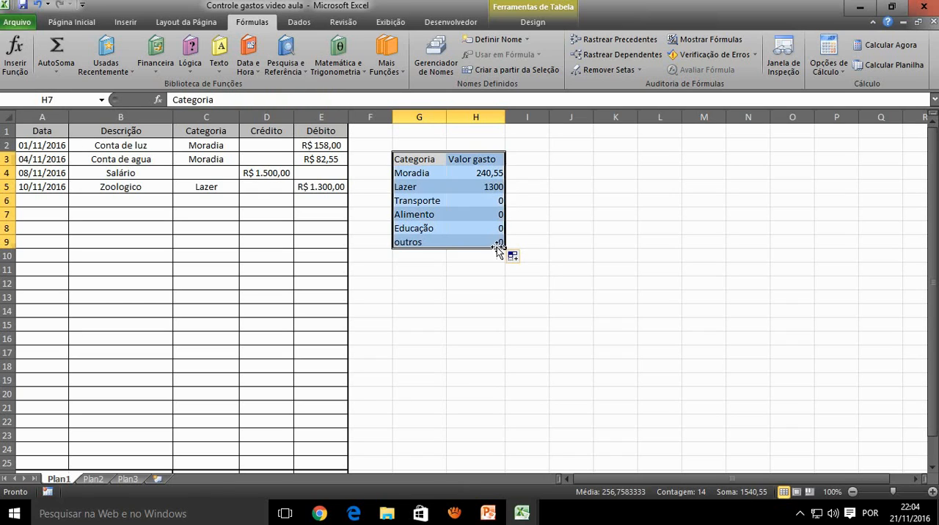
left_click(477, 173)
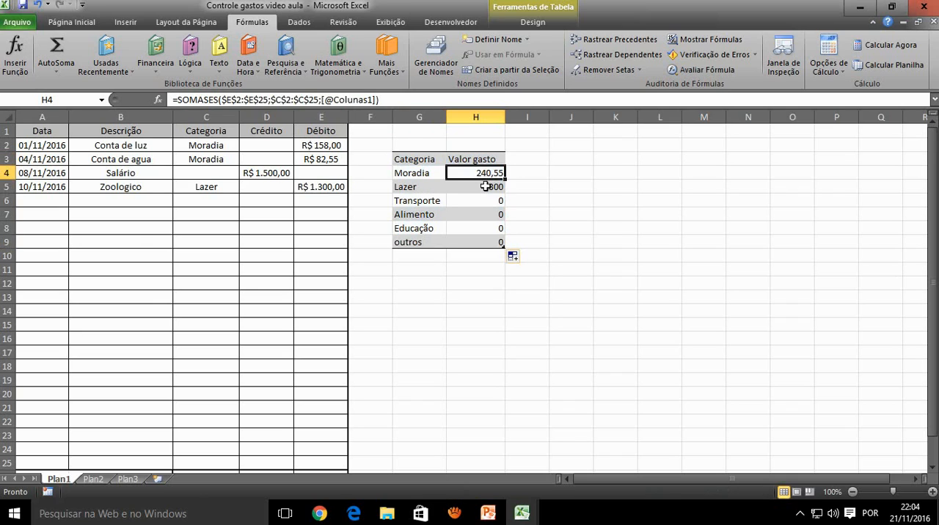
left_click(485, 187)
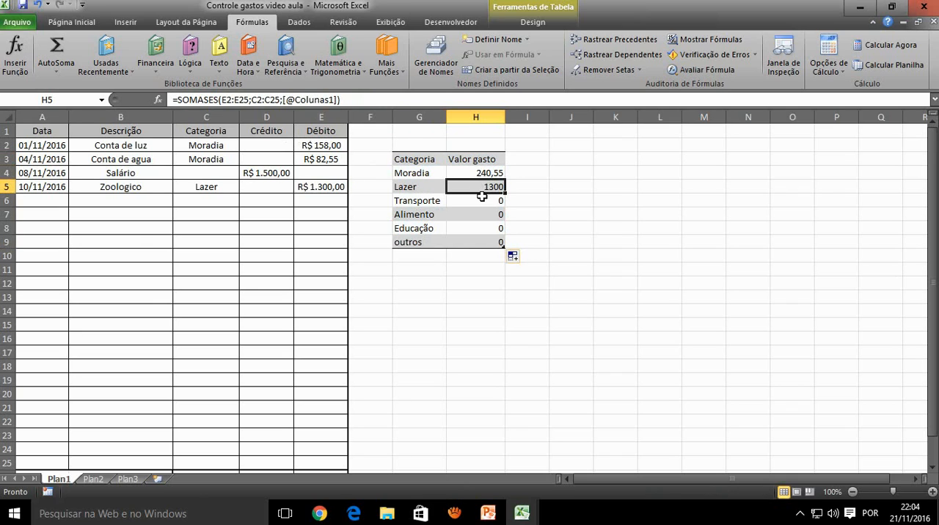
left_click(480, 196)
Make both ranges in H5's formula absolute, as $E$2:$E$25 and $C$2:$C$25
left_click(477, 187)
left_click(228, 98)
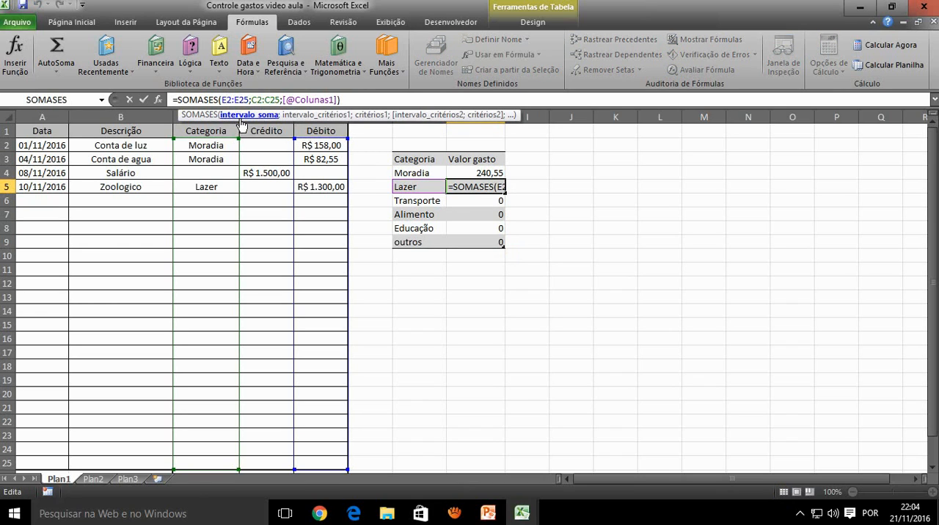
key("F4")
left_click(258, 99)
key("F4")
left_click(271, 99)
key("F4")
left_click(304, 100)
key("F4")
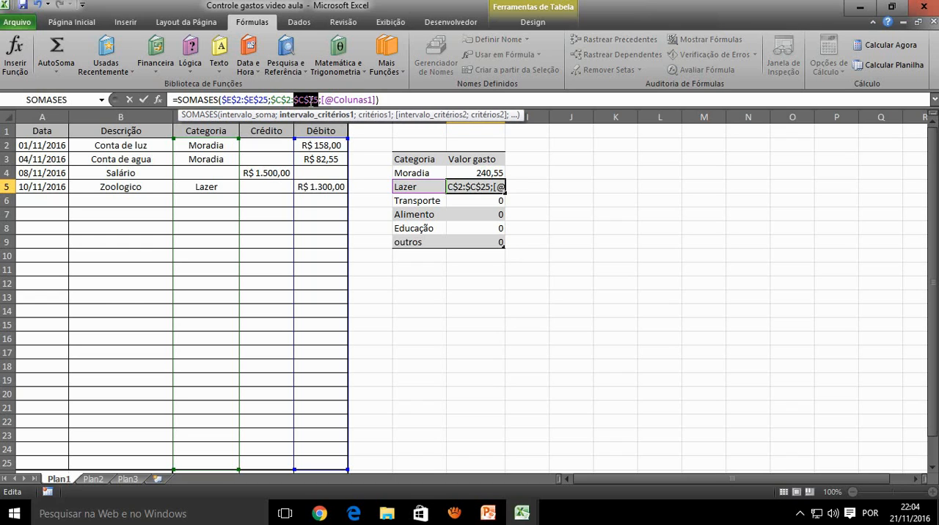
key("Return")
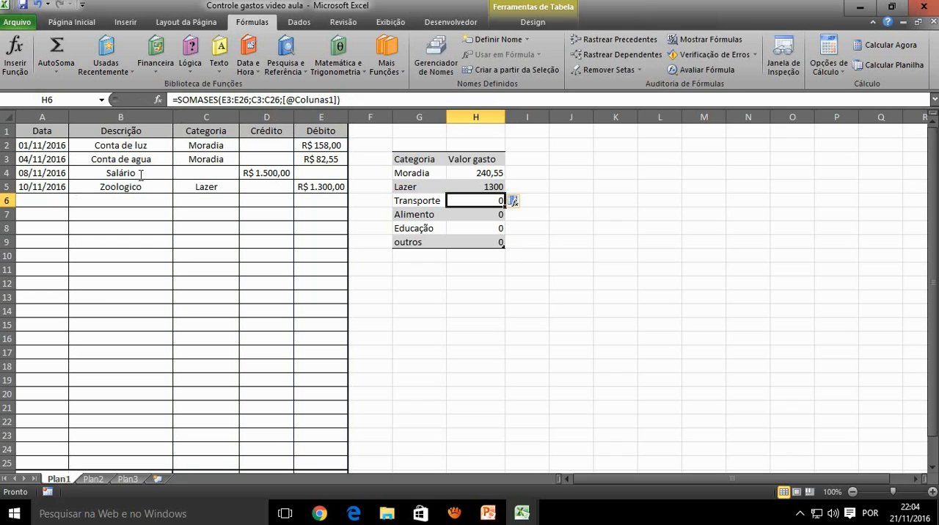
Fill H5's absolute-range formula down to H9 and check the copied formulas in H6 to H9
left_click(499, 188)
left_click_drag(505, 191, 511, 248)
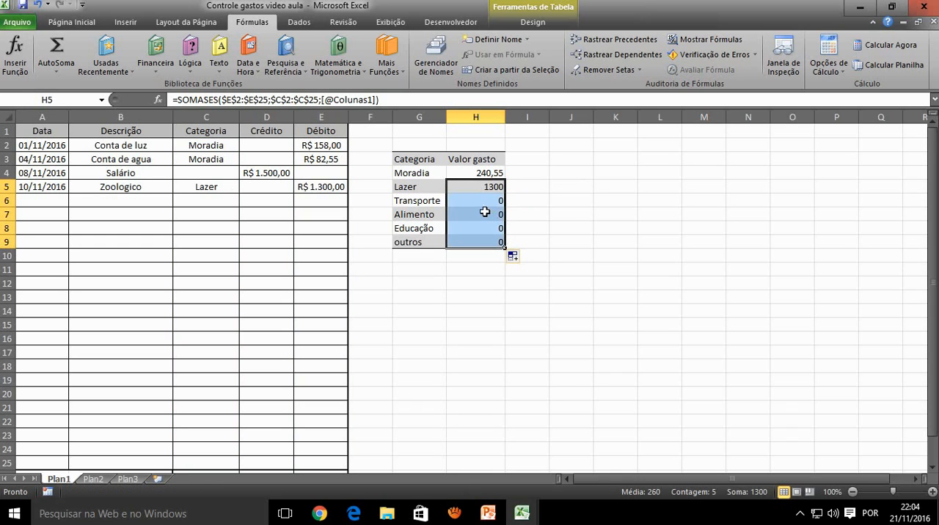
left_click(485, 213)
left_click(484, 241)
left_click(482, 229)
left_click(478, 215)
left_click(474, 200)
Center the spent values in H4:H9 and format them as currency (Moeda)
left_click_drag(479, 171, 477, 241)
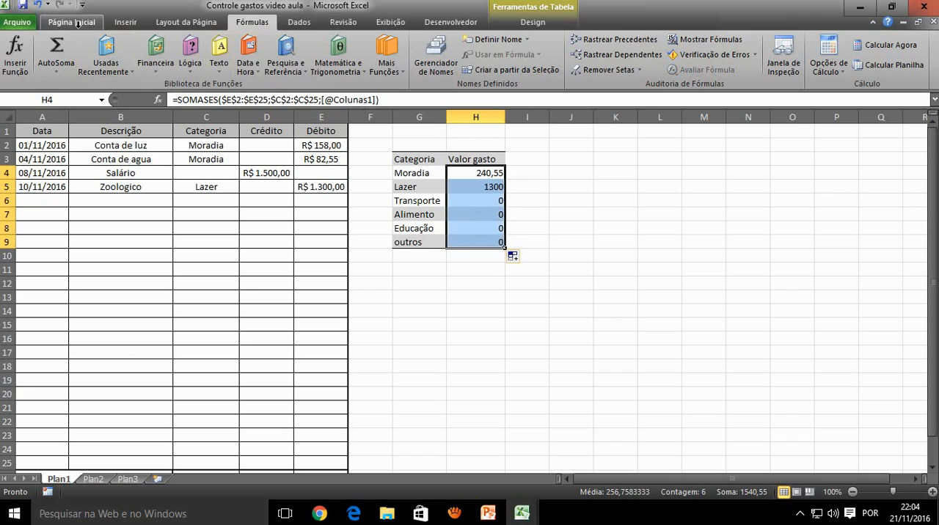
left_click(73, 23)
left_click(238, 65)
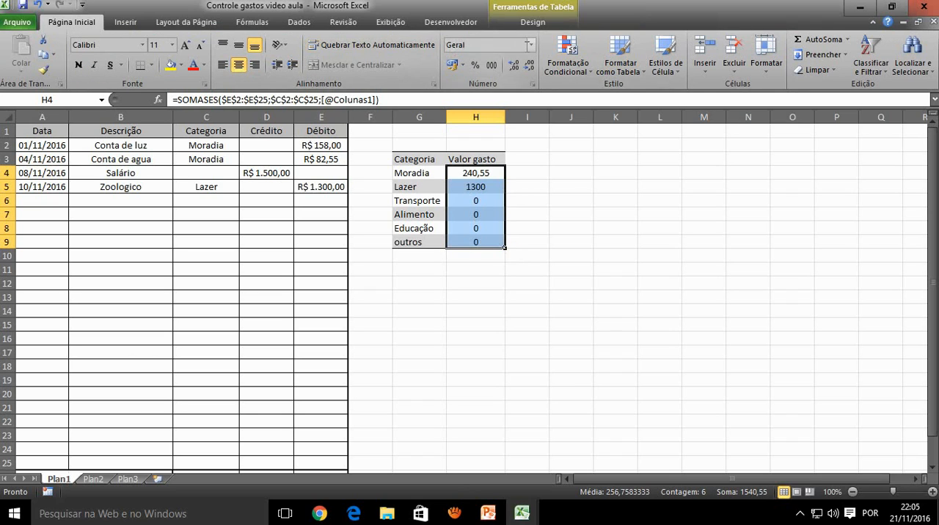
left_click(532, 46)
left_click(517, 119)
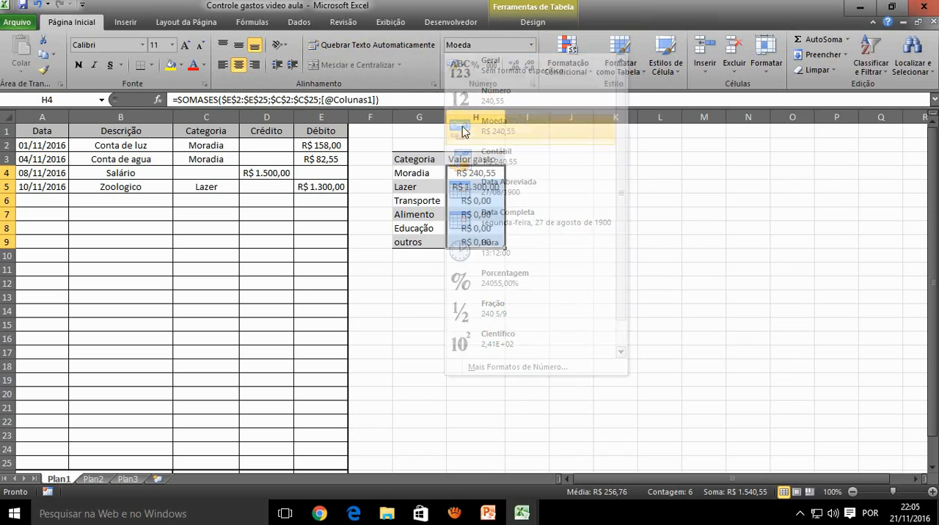
Insert a basic 2D pie chart from the category table and place it beside the table, from column I to Q
left_click(477, 201)
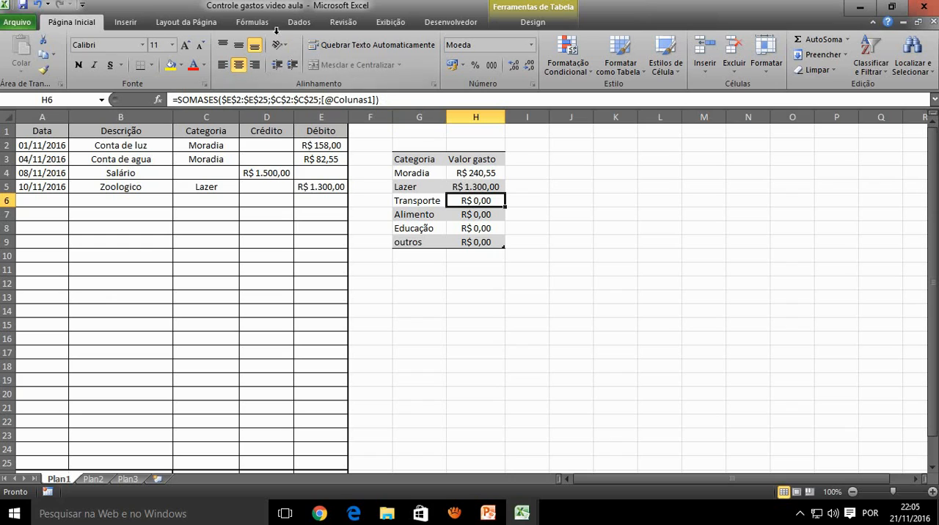
left_click(125, 23)
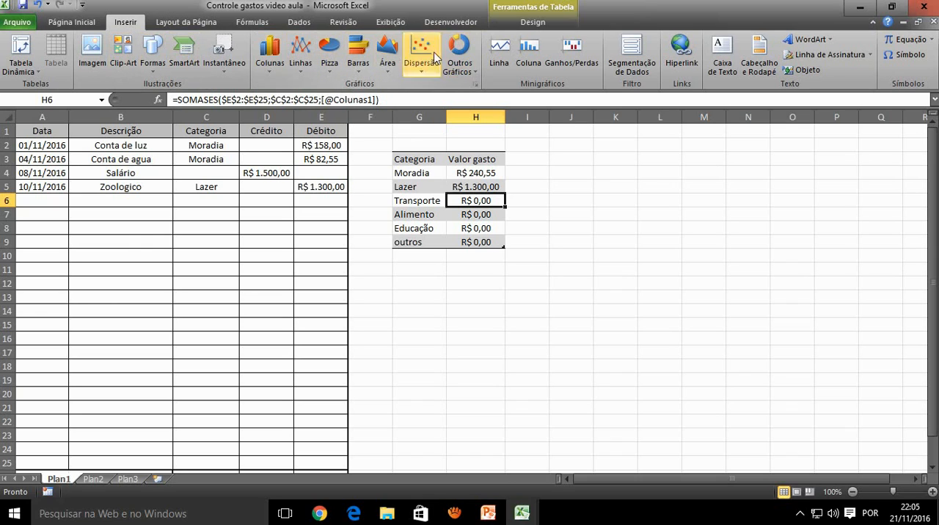
left_click(328, 71)
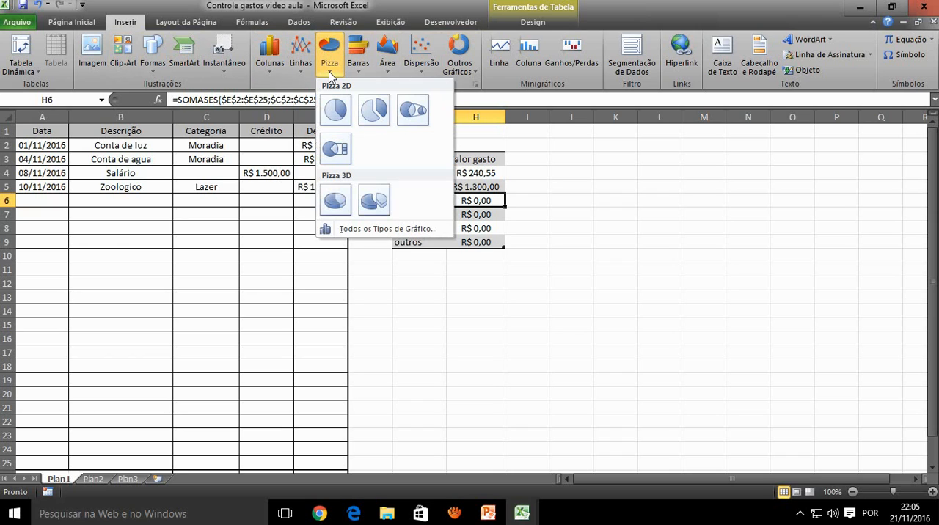
left_click(337, 108)
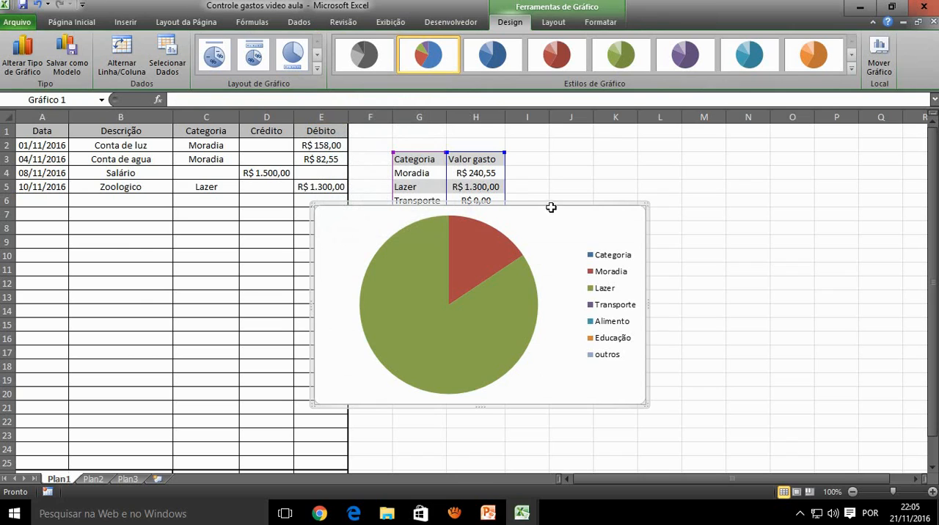
left_click_drag(550, 208, 789, 138)
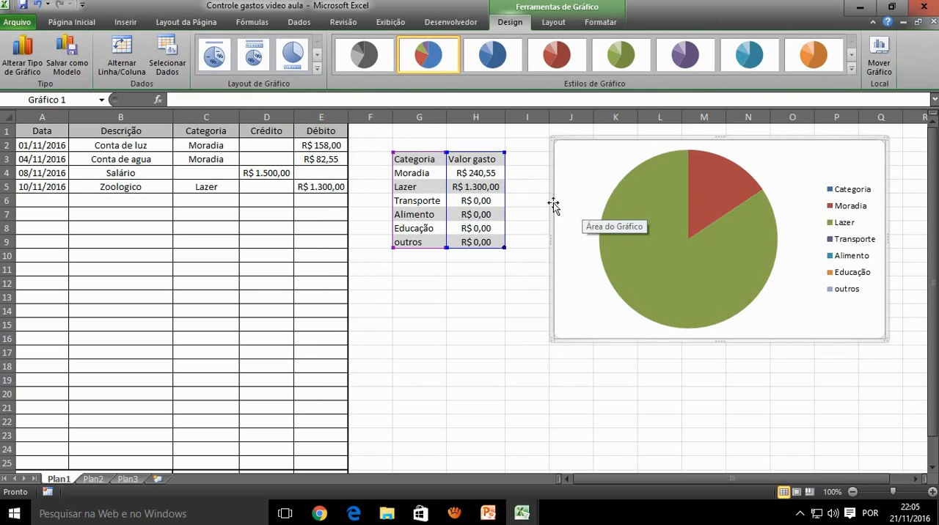
Apply the chart layout with a title, category names and percentages, and enlarge the chart down to row 20 and slightly toward the table
left_click(213, 57)
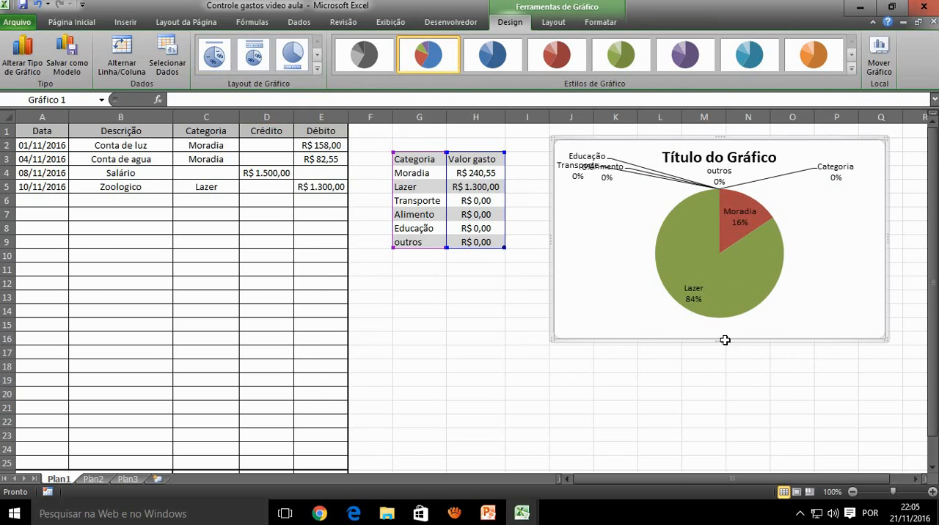
left_click_drag(721, 346, 719, 389)
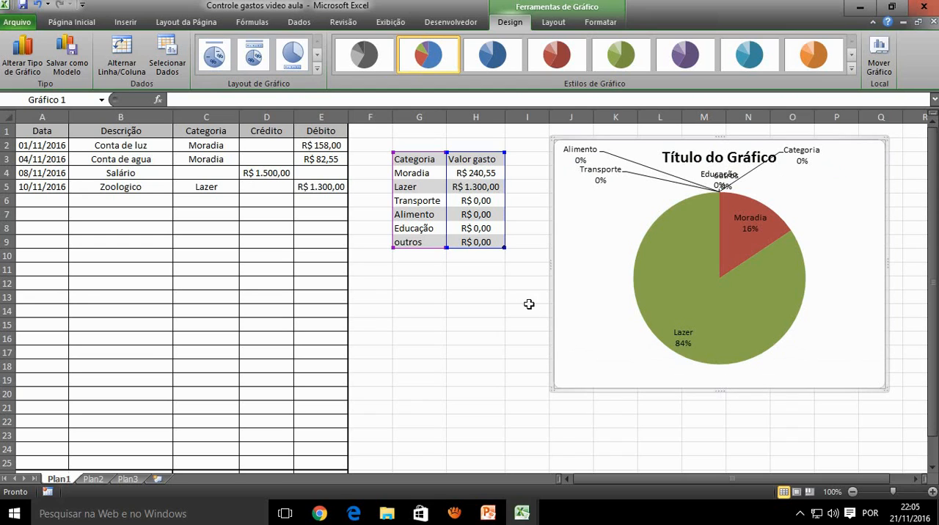
left_click_drag(553, 263, 528, 266)
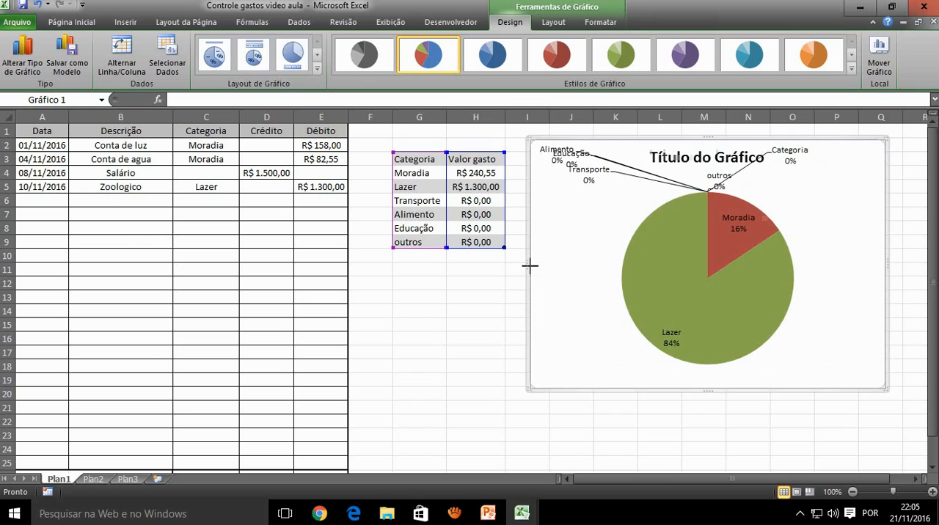
Try the layouts with legends above and below the pie, and apply the untitled layout labelling slices with category names and values
left_click(253, 58)
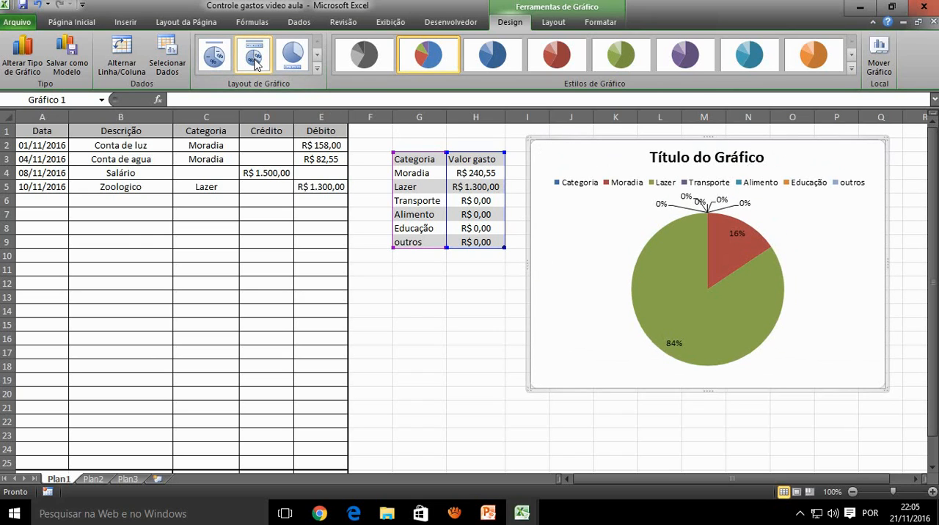
left_click(293, 66)
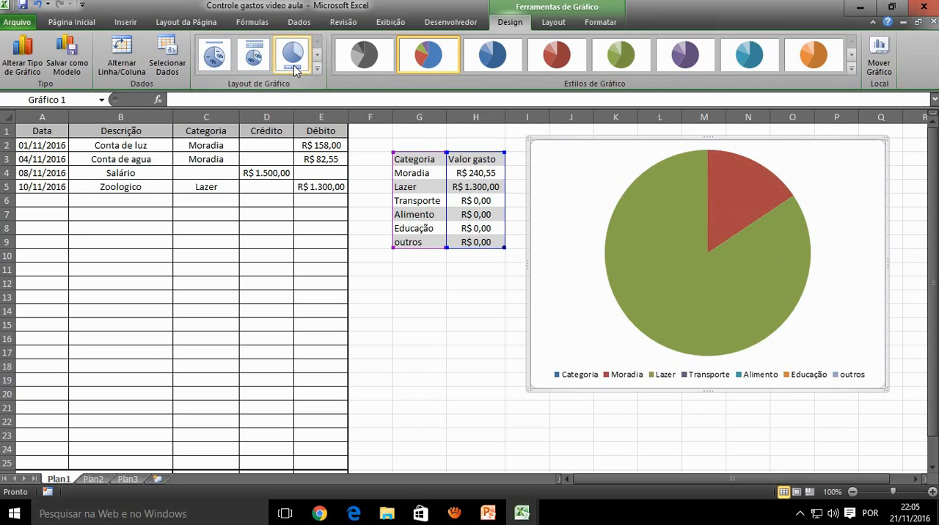
left_click(317, 68)
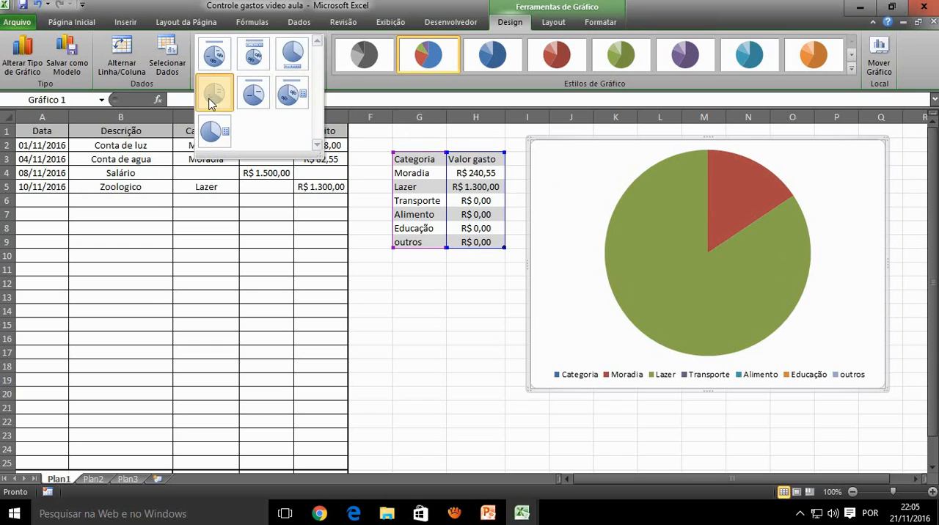
left_click(214, 98)
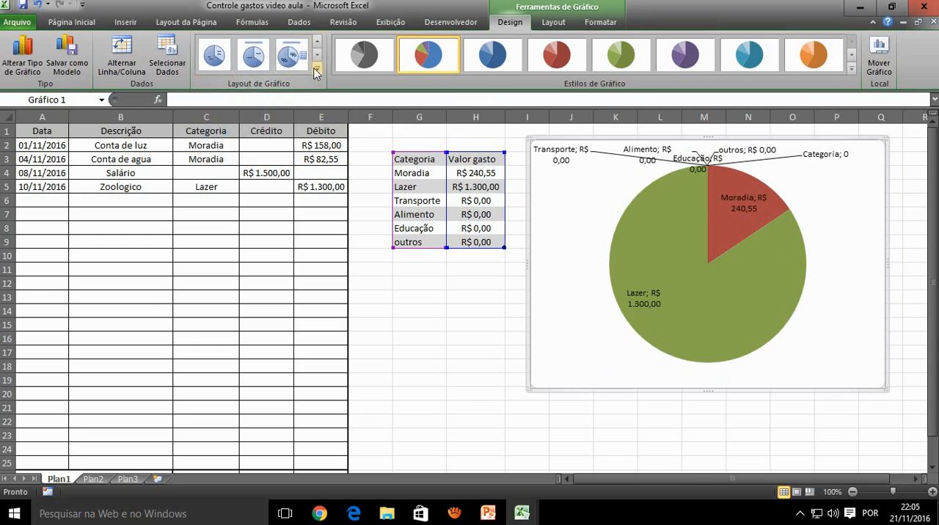
Delete the Transporte data label, then remove all the remaining data labels from the pie chart
left_click(635, 160)
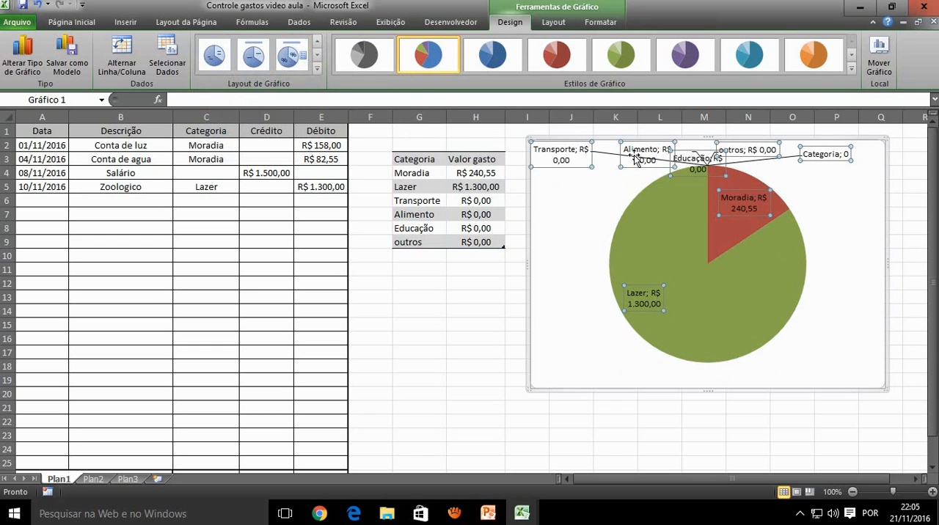
left_click(579, 160)
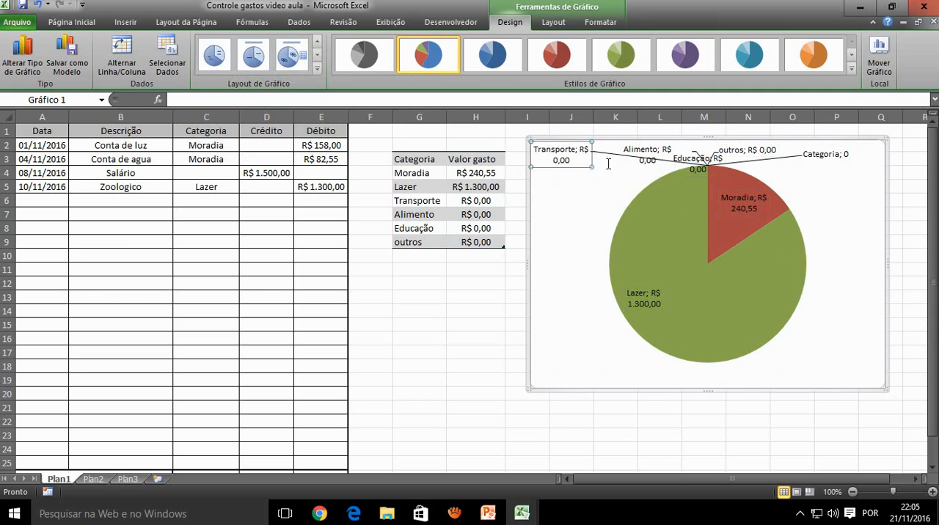
key("Delete")
left_click(576, 160)
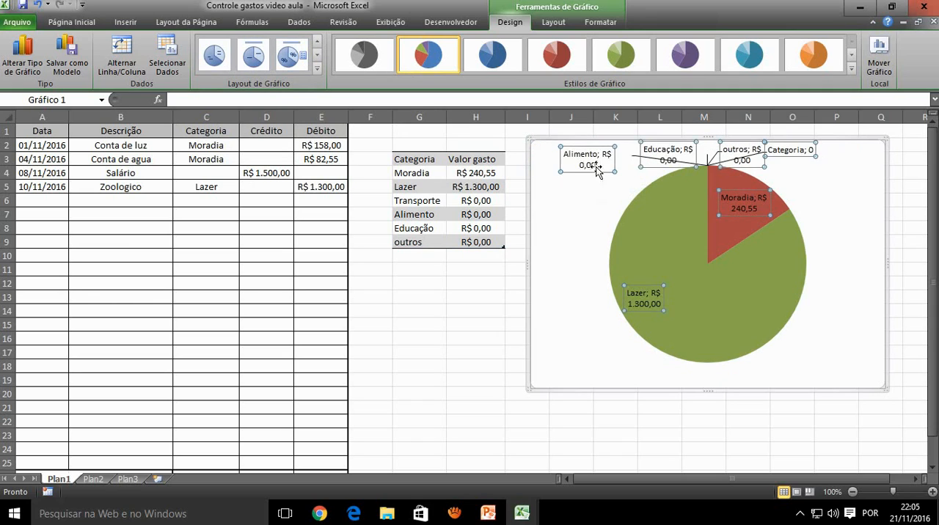
key("Delete")
left_click(682, 203)
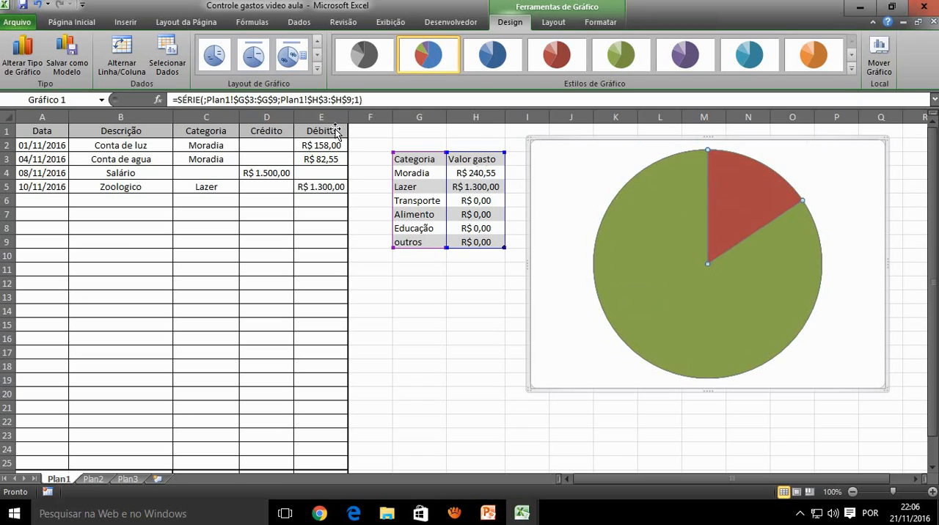
Try the pie layouts with category-and-value labels, with a title and category names, and with a title, percentages and legend
left_click(214, 57)
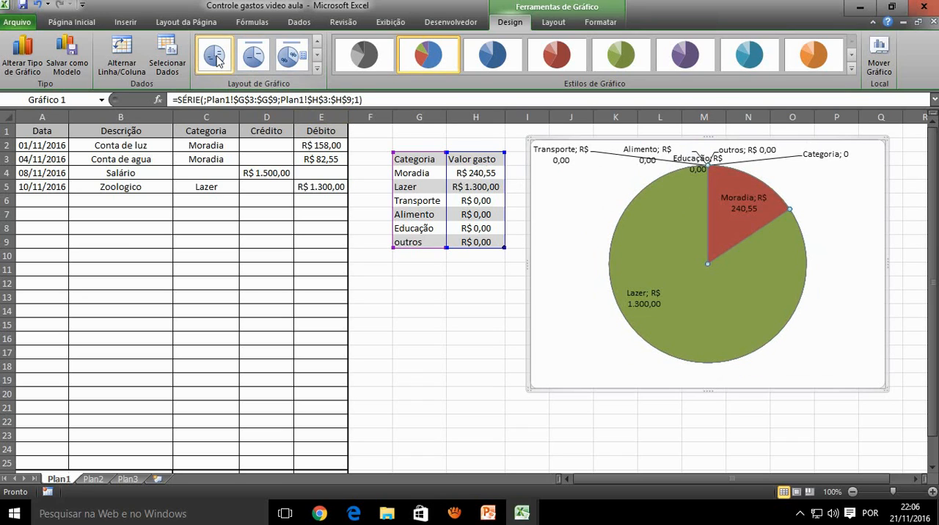
left_click(263, 61)
left_click(290, 57)
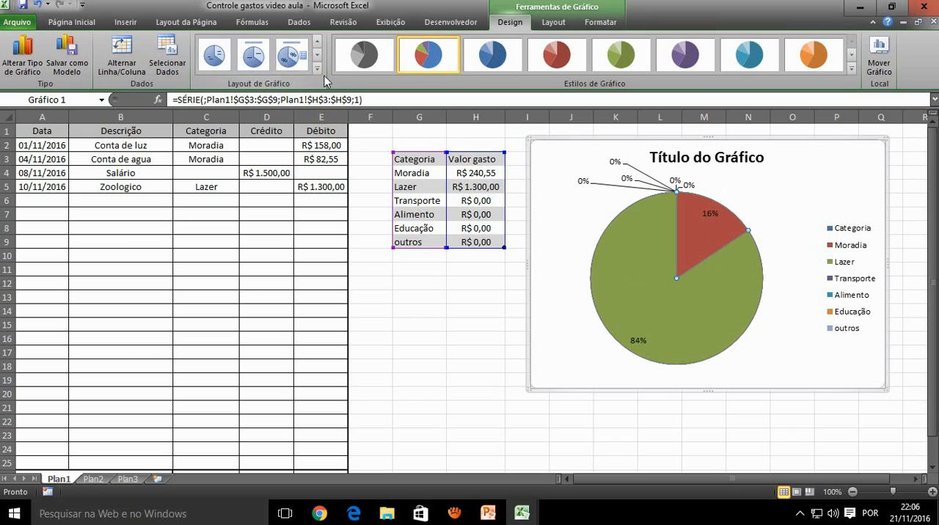
left_click(316, 68)
left_click(217, 103)
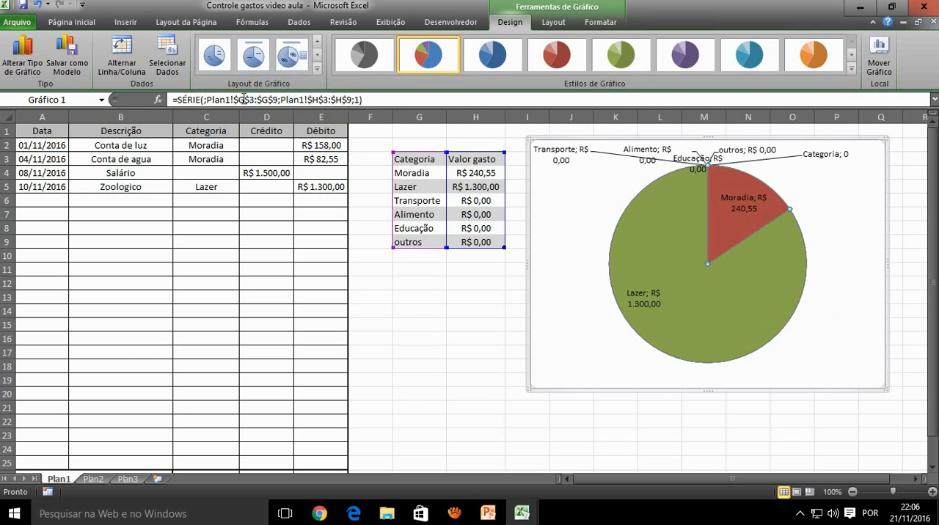
left_click(319, 71)
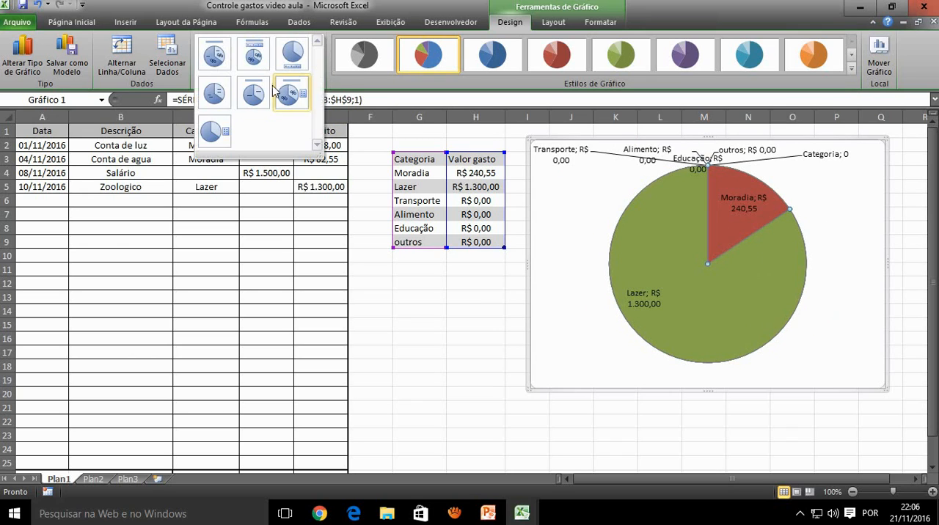
left_click(253, 94)
left_click(319, 71)
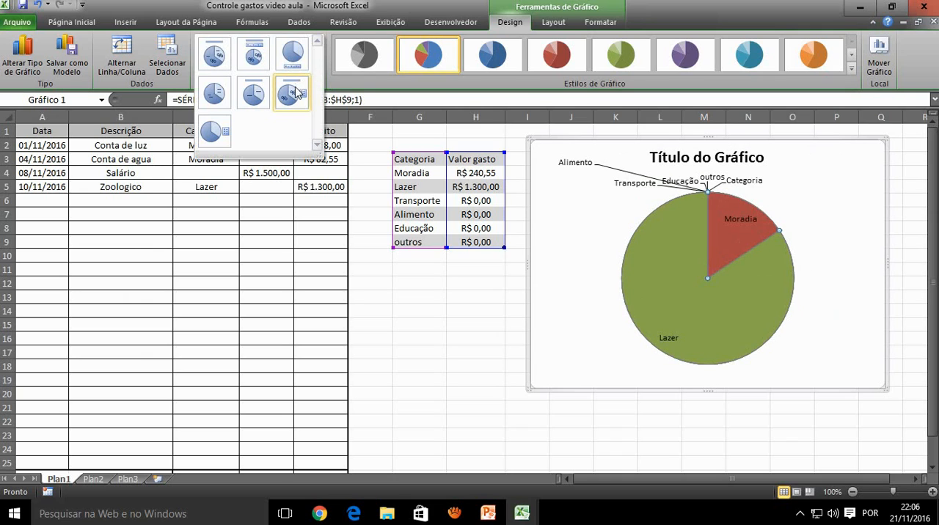
left_click(292, 93)
Apply the untitled chart layout that shows only the pie with a category legend beside it
left_click(317, 68)
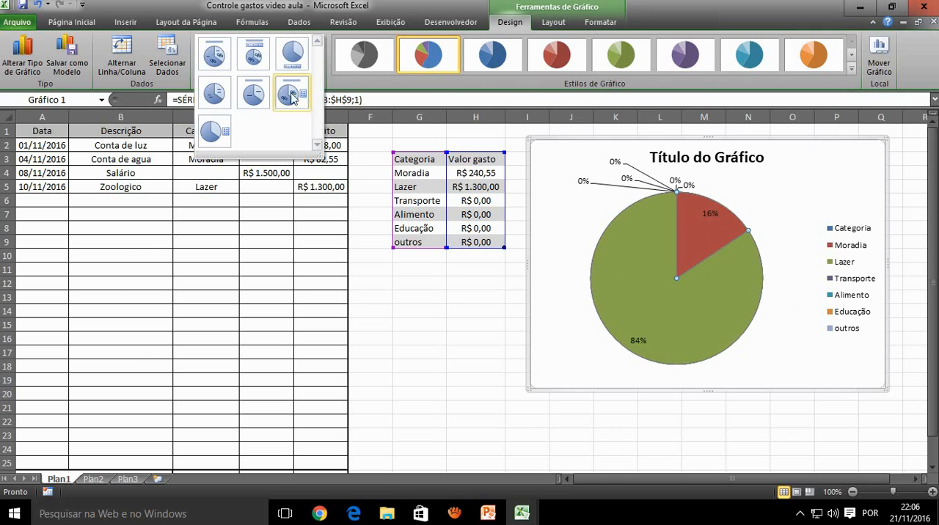
left_click(212, 132)
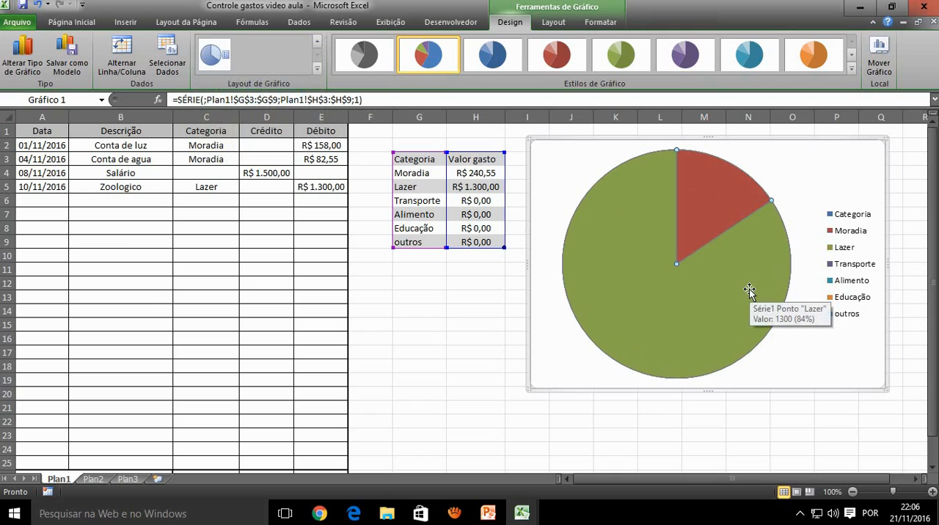
left_click(497, 341)
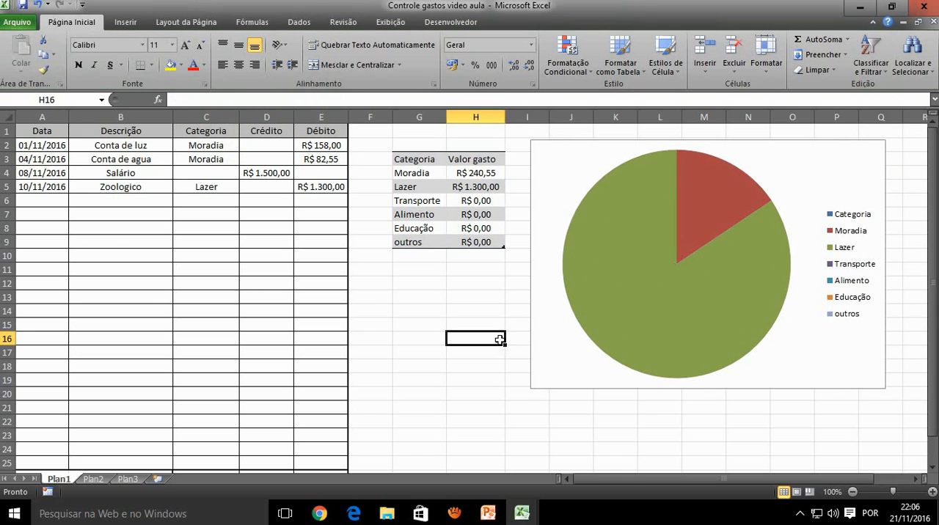
left_click(481, 306)
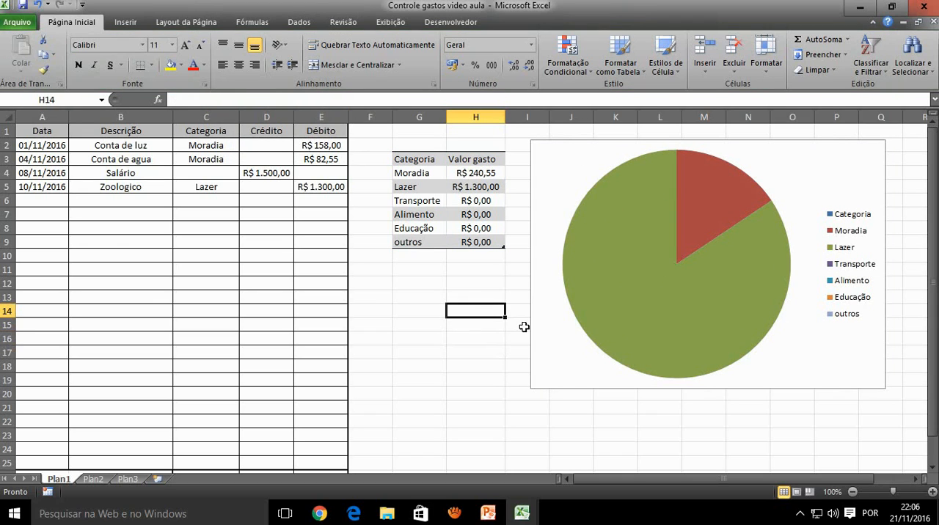
Enter the date 15/11/2016 and the description Faculdade in row 6 of the expense table
left_click(37, 199)
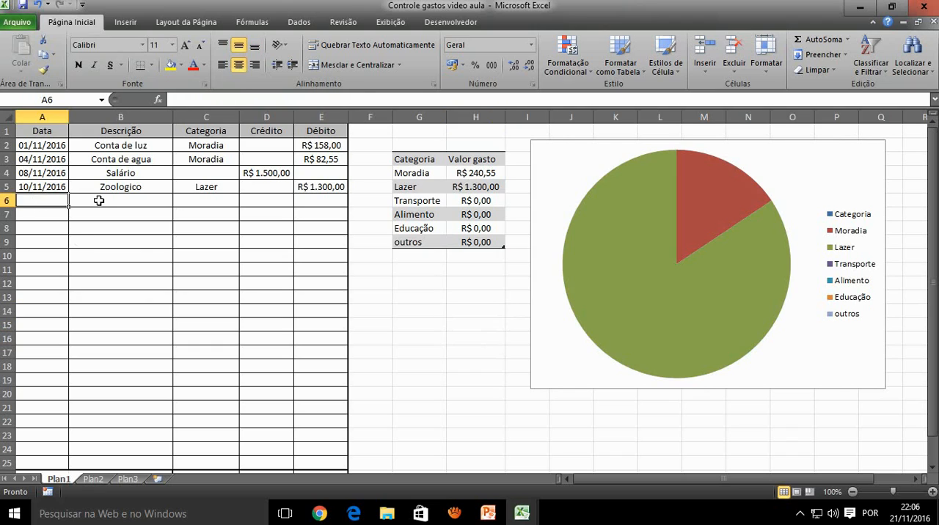
type("15/11/2016")
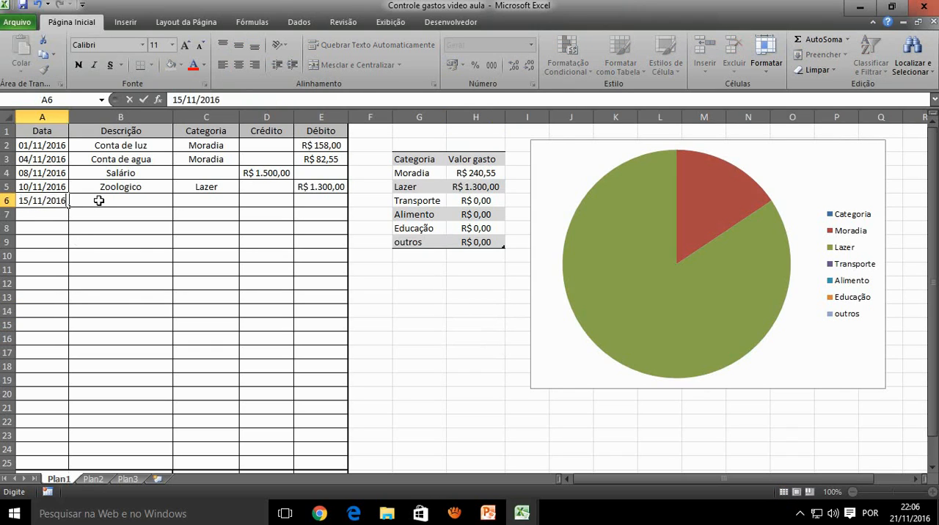
key("Tab")
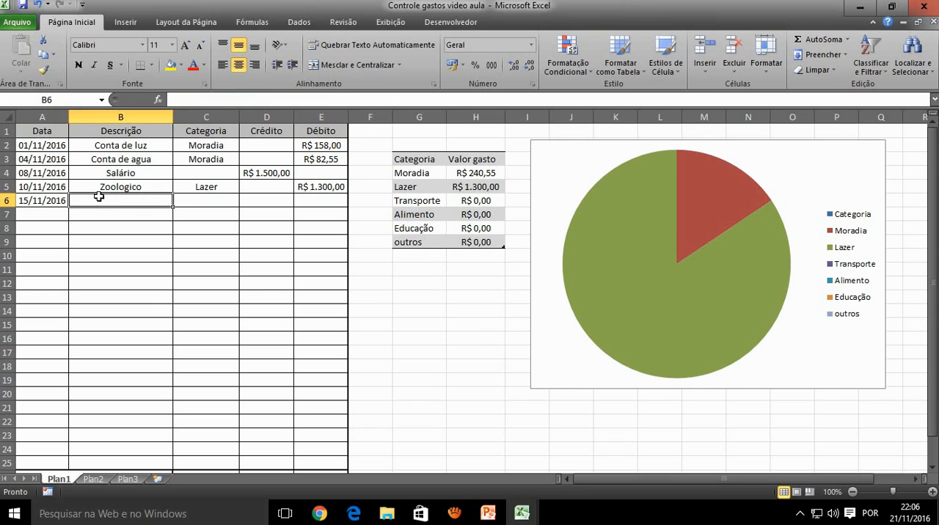
type("Faculdade")
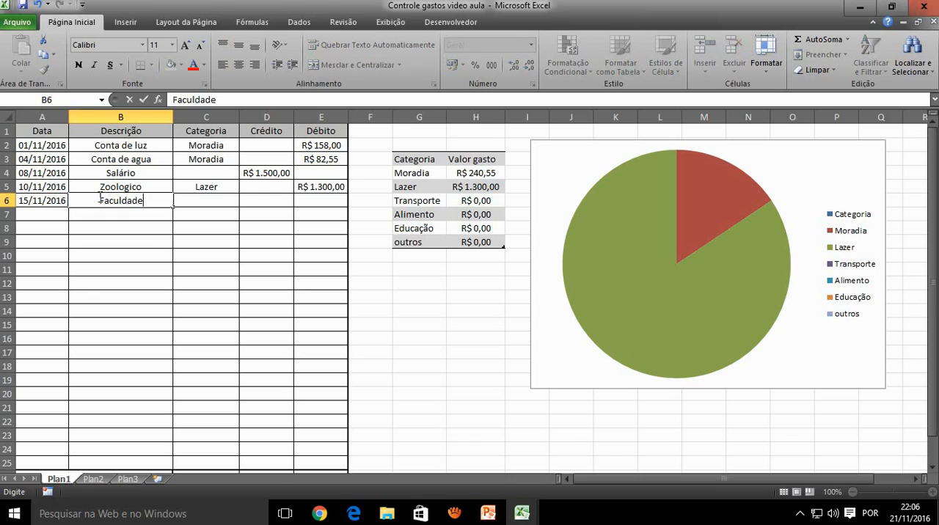
key("Tab")
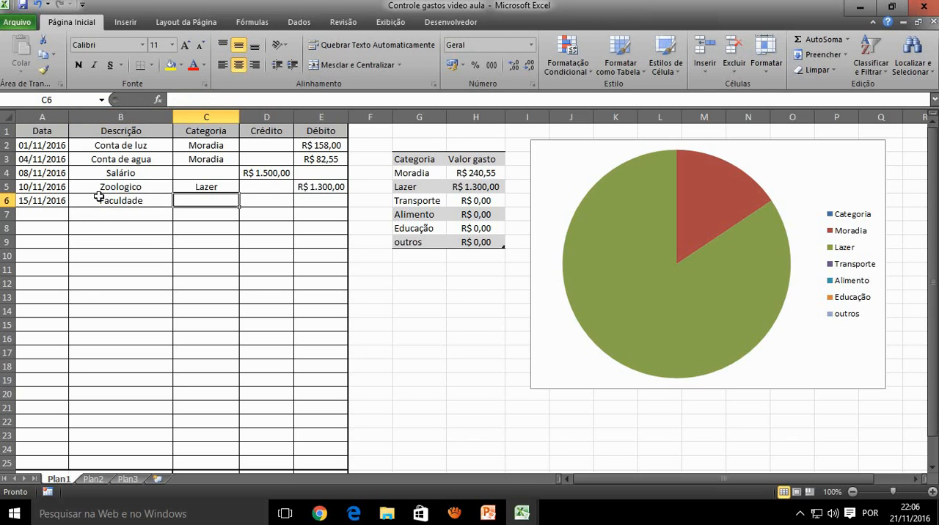
Assign the Faculdade entry in row 6 to the category Educação with a debit of 400
type("Educ")
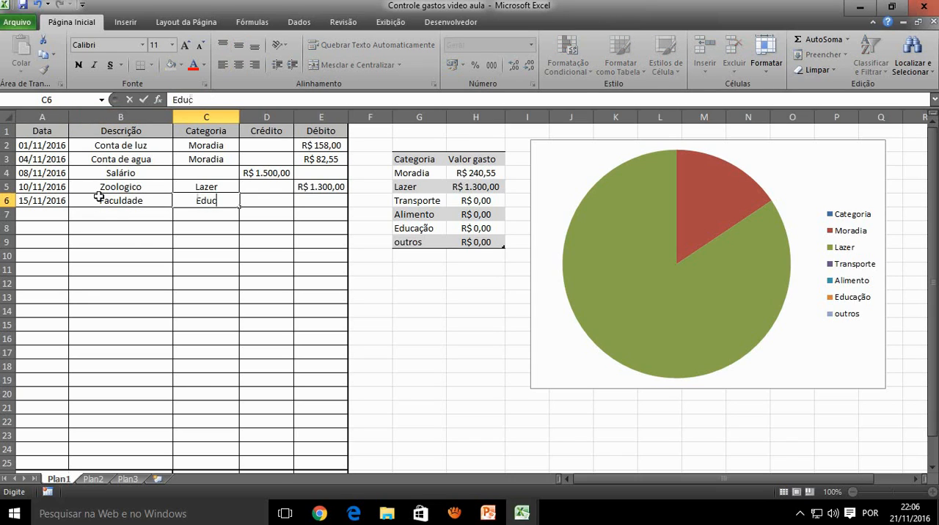
type("ação")
key("Tab")
key("Tab")
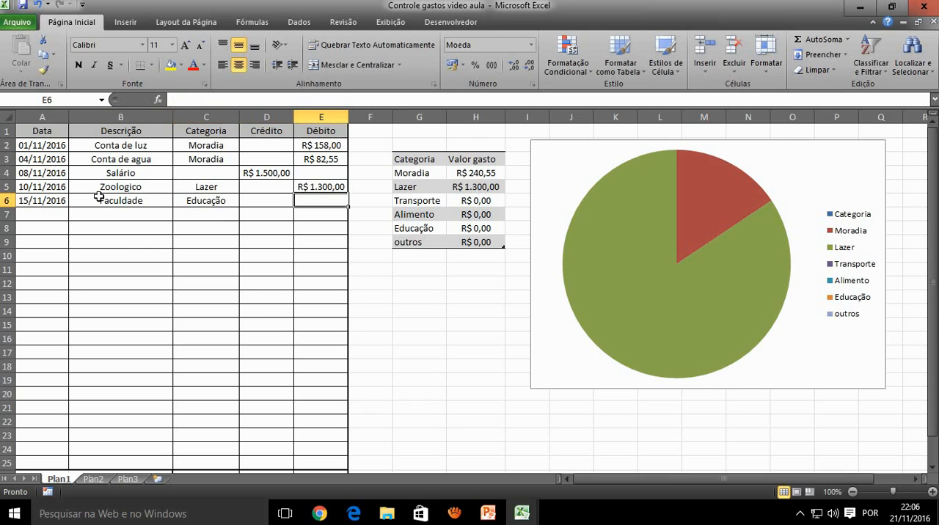
type("4")
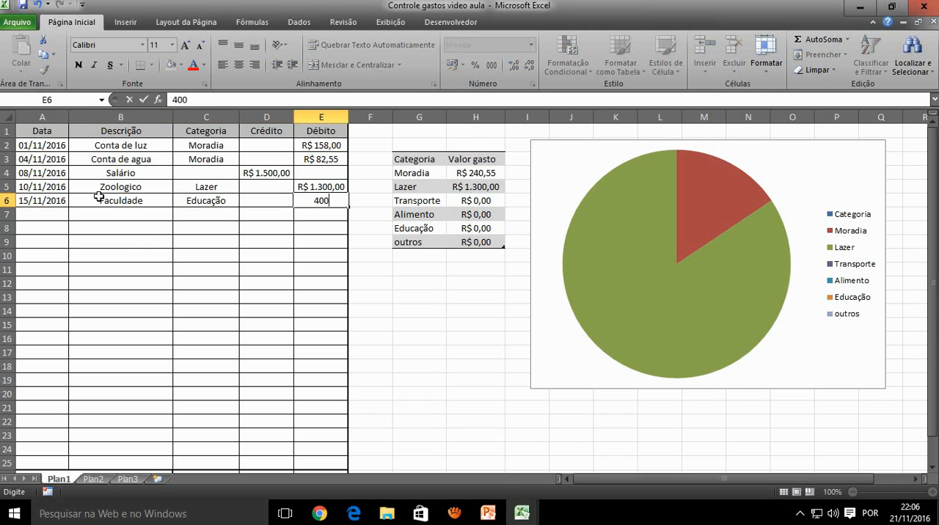
type("00")
key("Return")
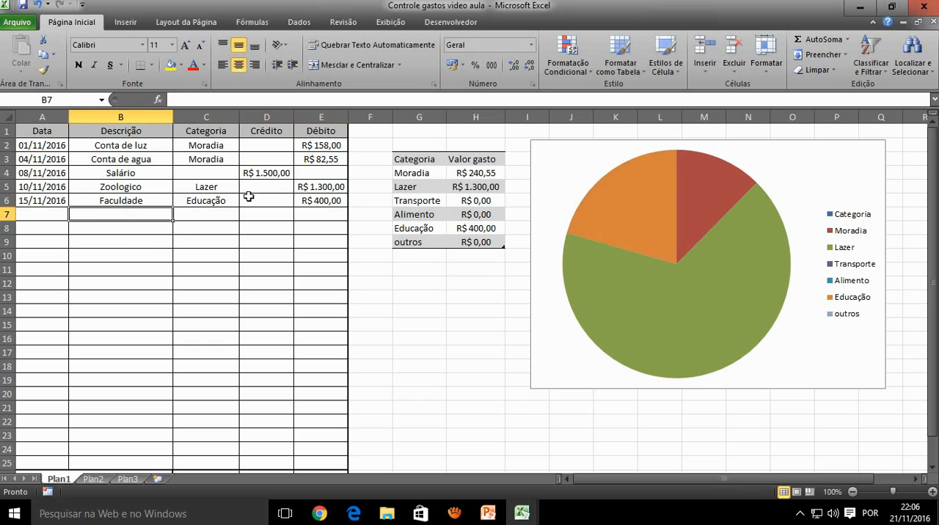
Examine the Educação total in the category table and the corresponding slices in the pie chart
left_click(423, 229)
left_click(451, 228)
left_click(430, 233)
left_click(477, 230)
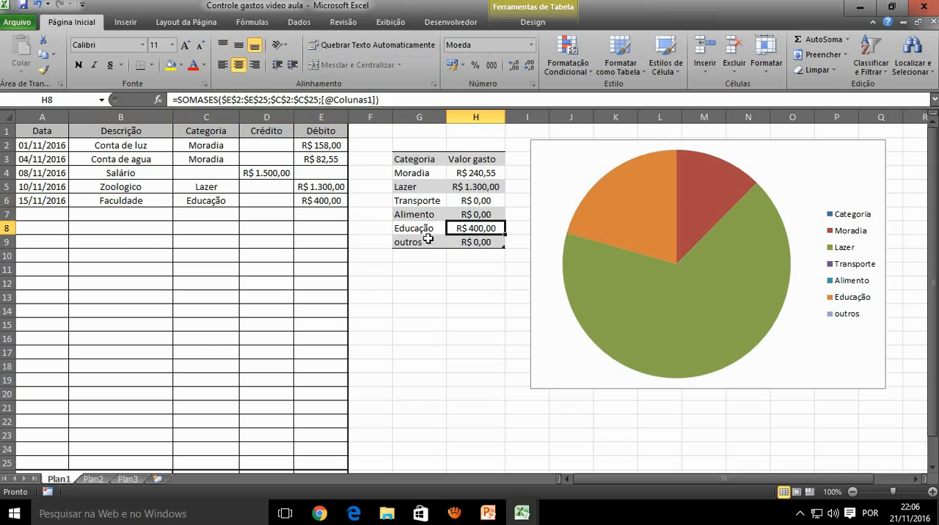
left_click(433, 231)
left_click(469, 228)
left_click(656, 203)
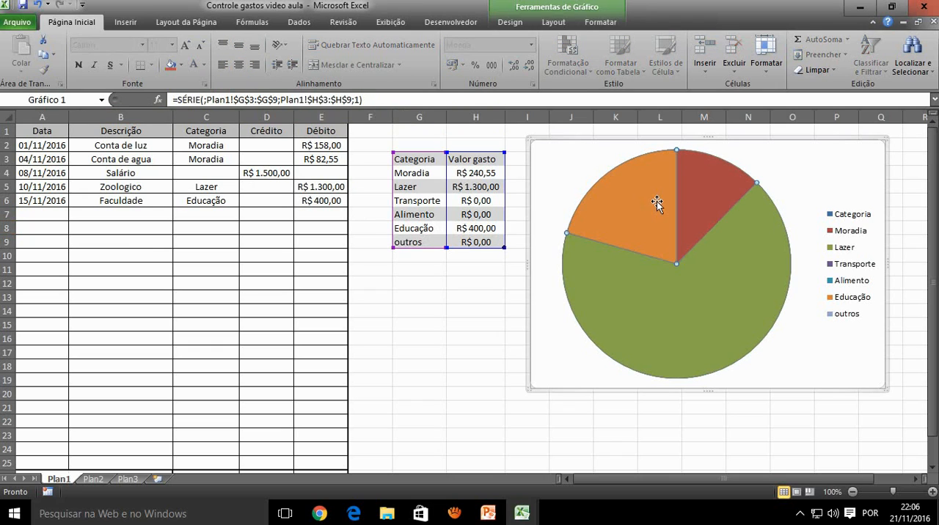
left_click(652, 294)
left_click(622, 233)
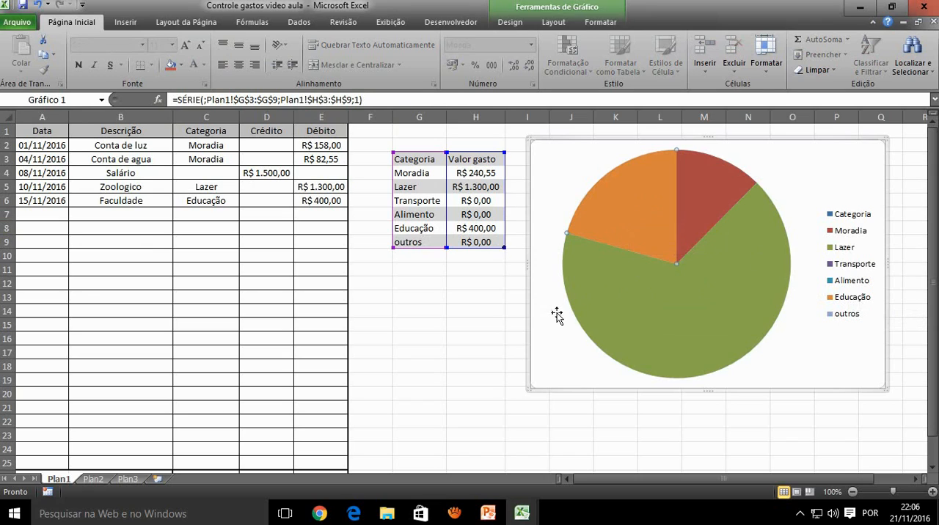
left_click(479, 314)
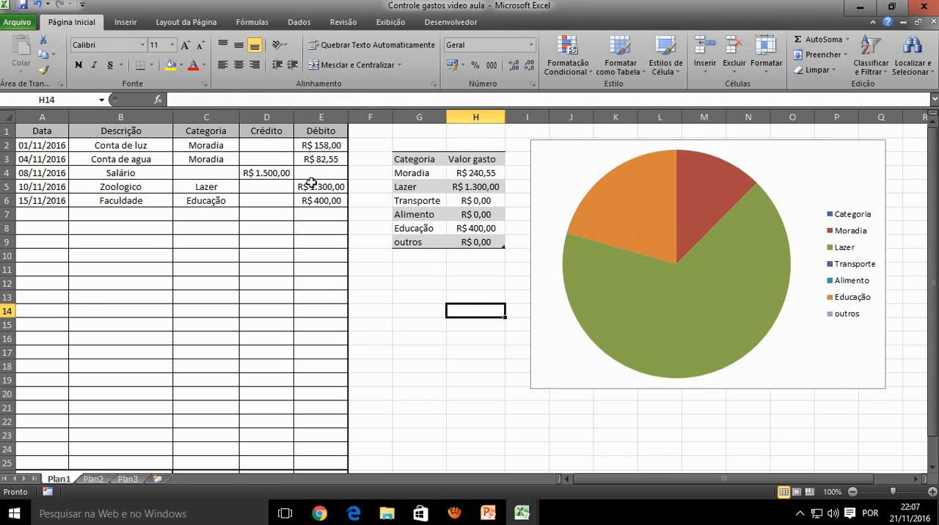
Set the debit of the Zoologico entry in E5 to 150
left_click(313, 185)
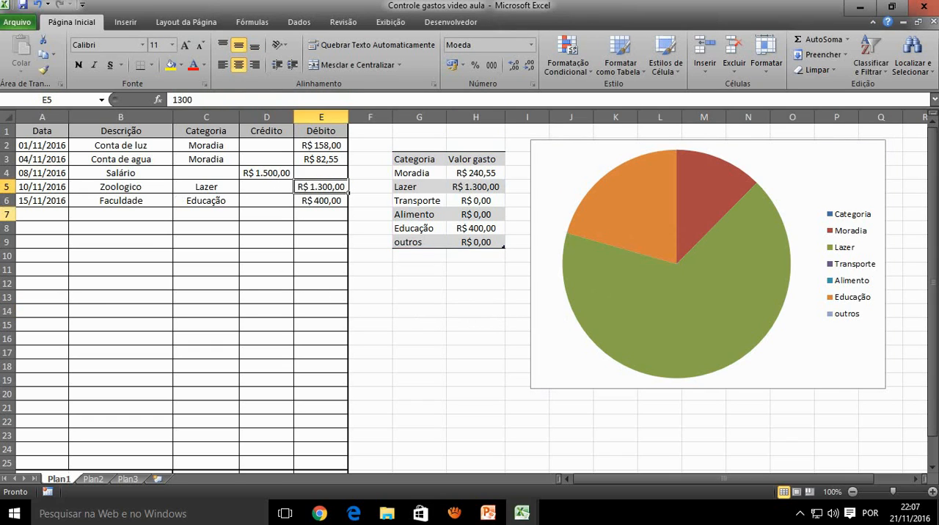
type("150")
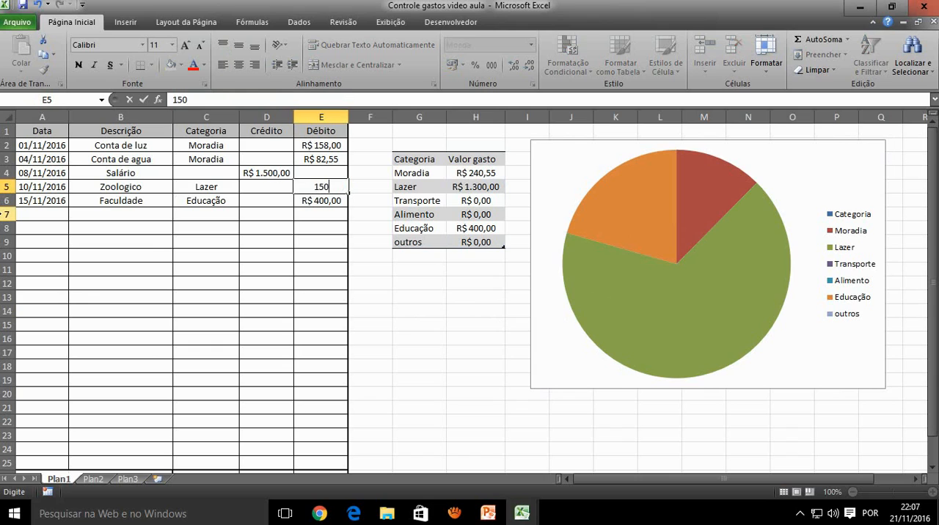
key("Return")
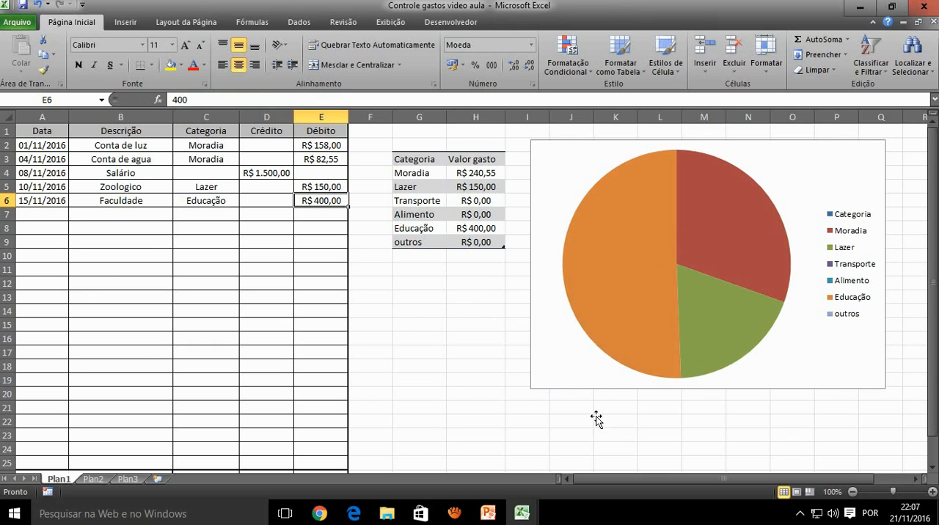
Check the value and percentage of the pie's Educação slice and match it with the chart legend
mouse_move(630, 263)
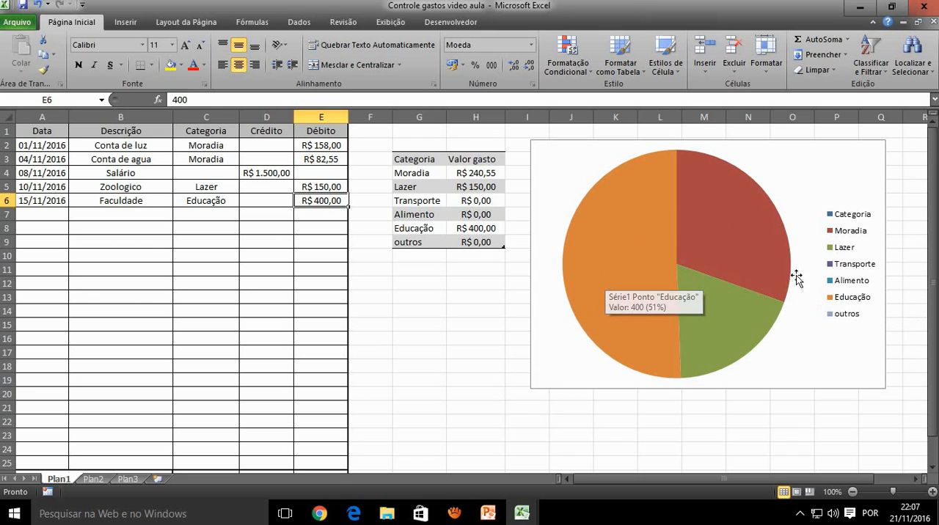
left_click(851, 305)
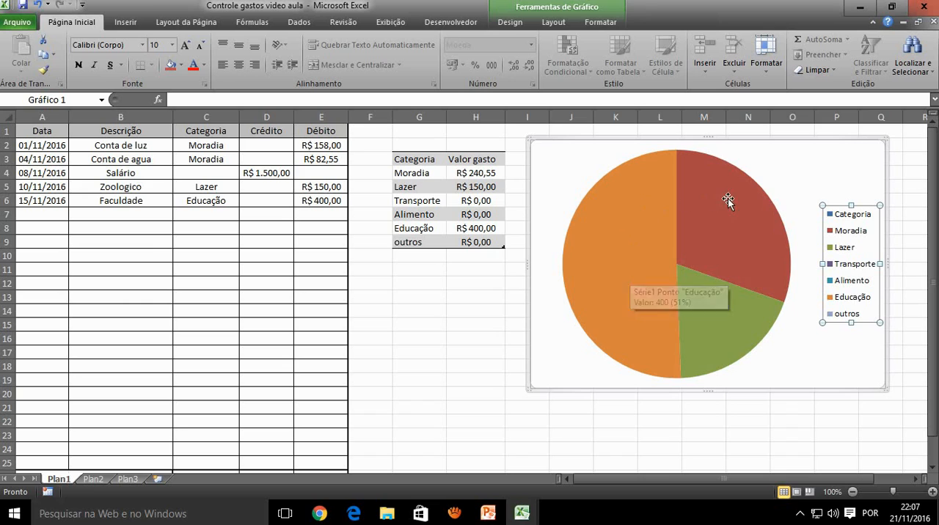
left_click(287, 338)
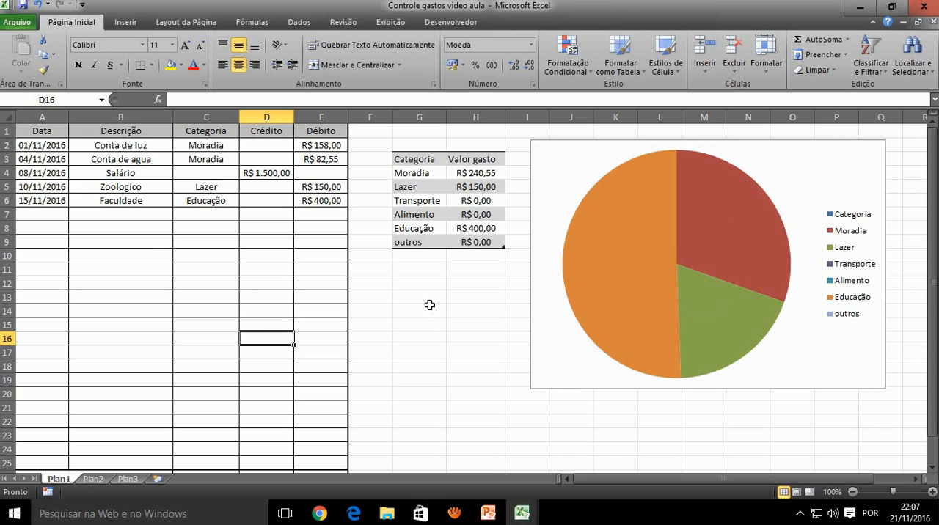
left_click(429, 306)
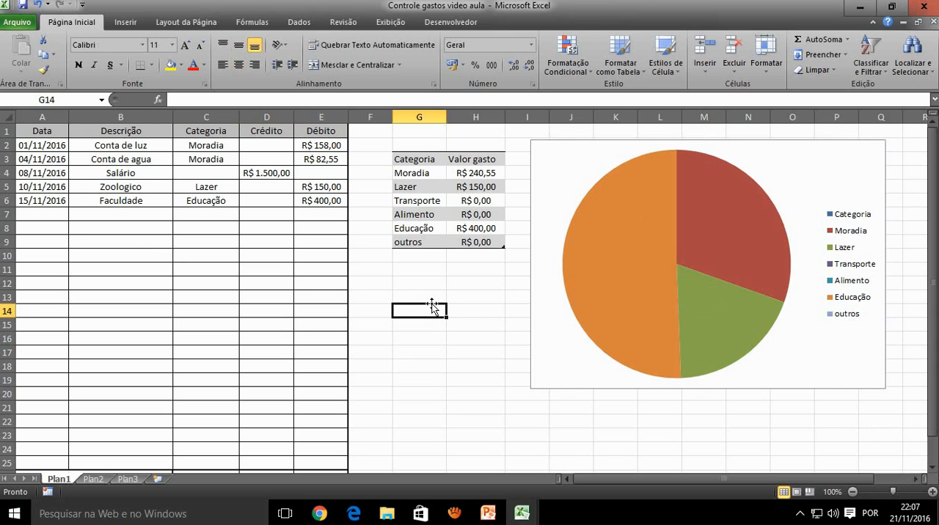
left_click(418, 271)
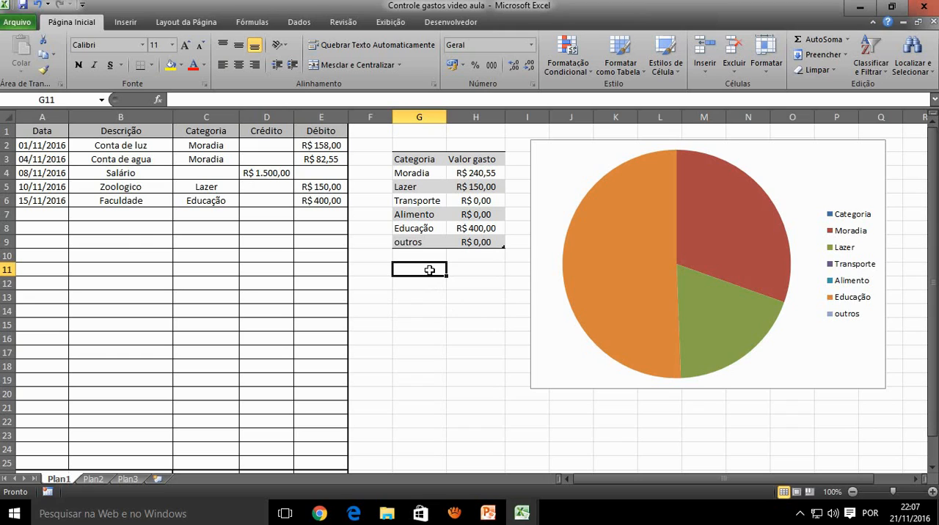
left_click(460, 286)
left_click(427, 297)
left_click(471, 311)
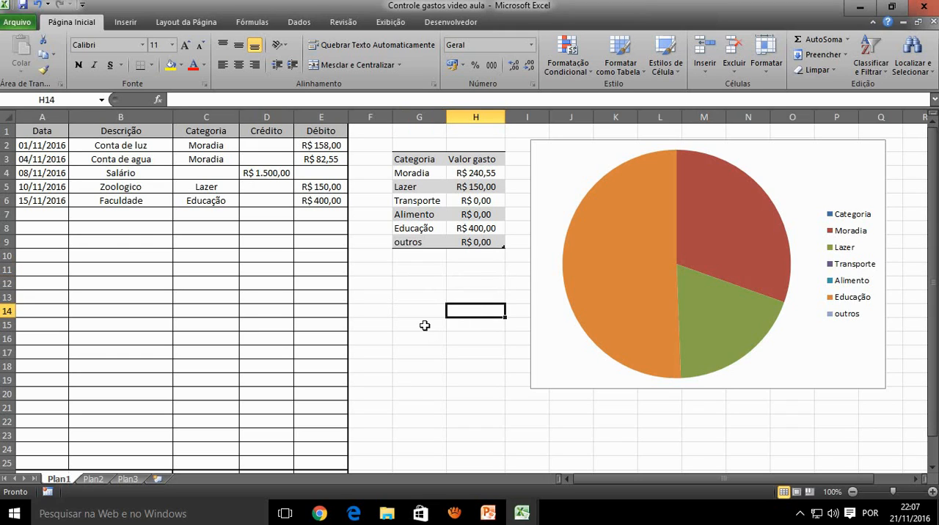
left_click(427, 327)
left_click(468, 338)
left_click(428, 352)
left_click(462, 365)
left_click(440, 379)
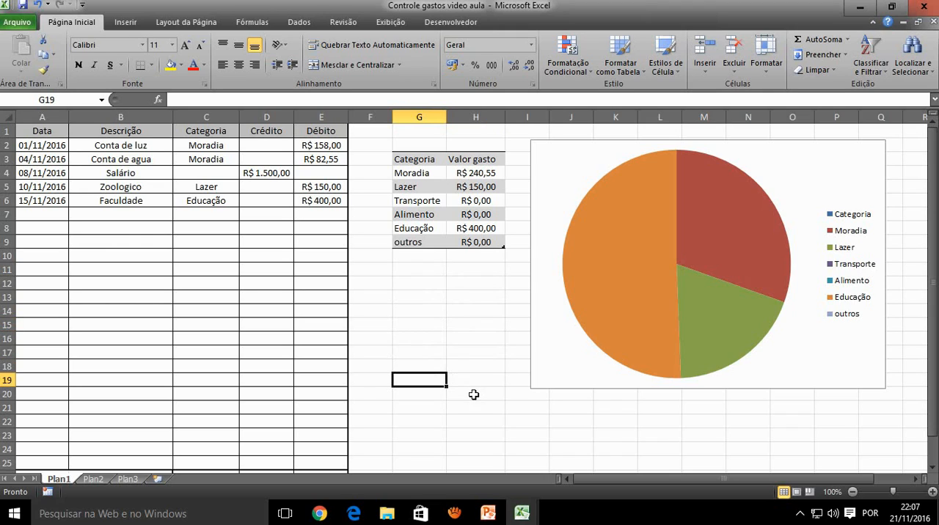
left_click(475, 394)
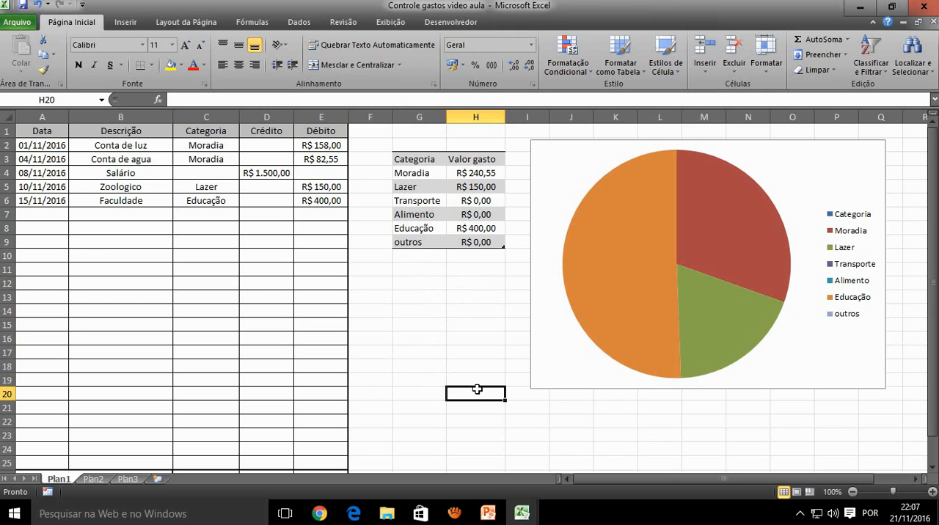
left_click(473, 283)
Narrow the pie chart by moving its left edge past column I, leaving that column free beside the category table
left_click(535, 276)
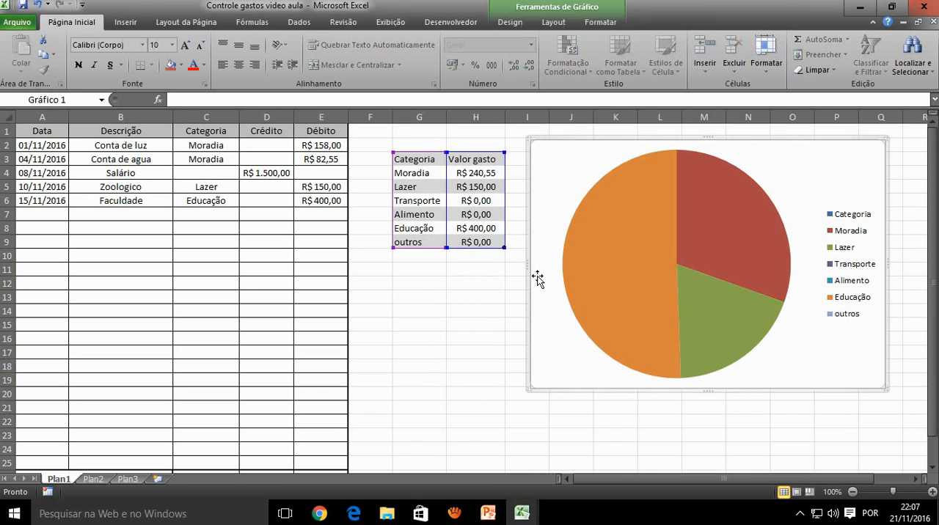
left_click_drag(529, 264, 549, 268)
left_click(536, 159)
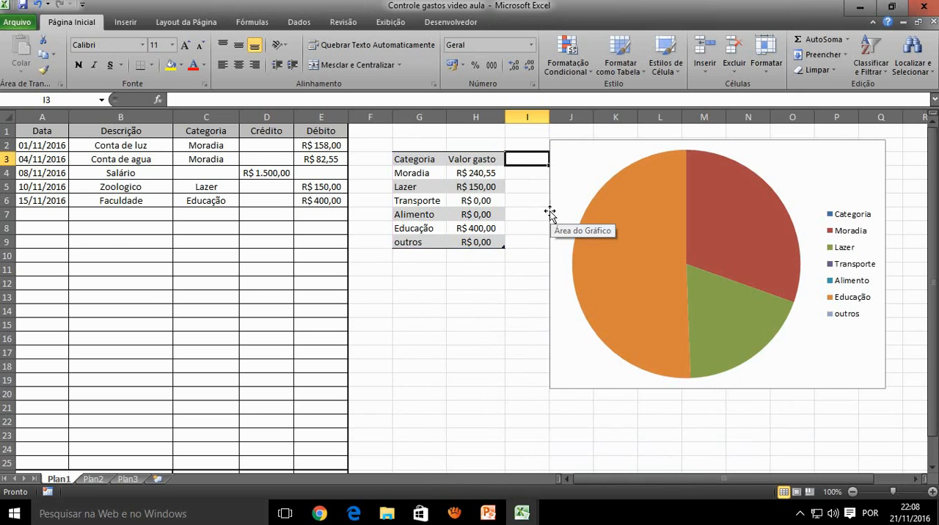
left_click(550, 262)
left_click_drag(550, 261, 558, 261)
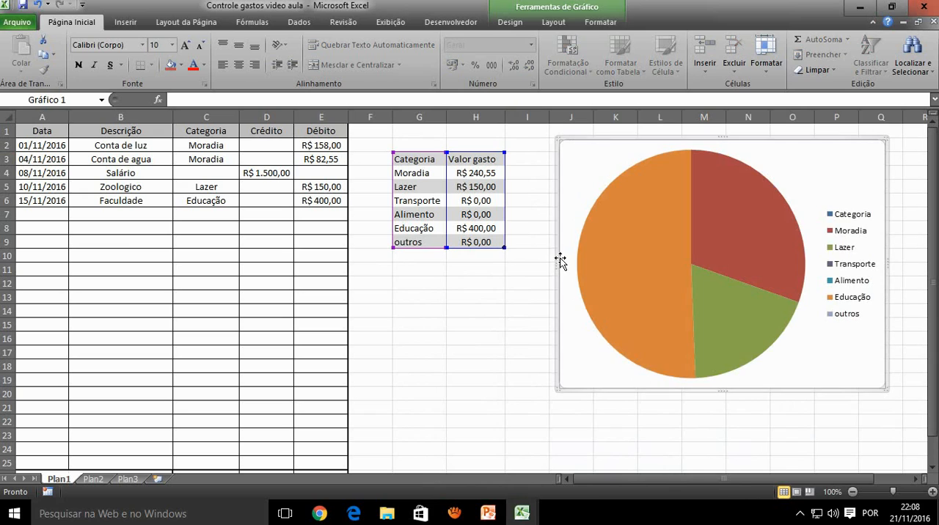
Add a column headed "máximo" to the category table in I3 and enter 150 for Lazer in I5
left_click(525, 159)
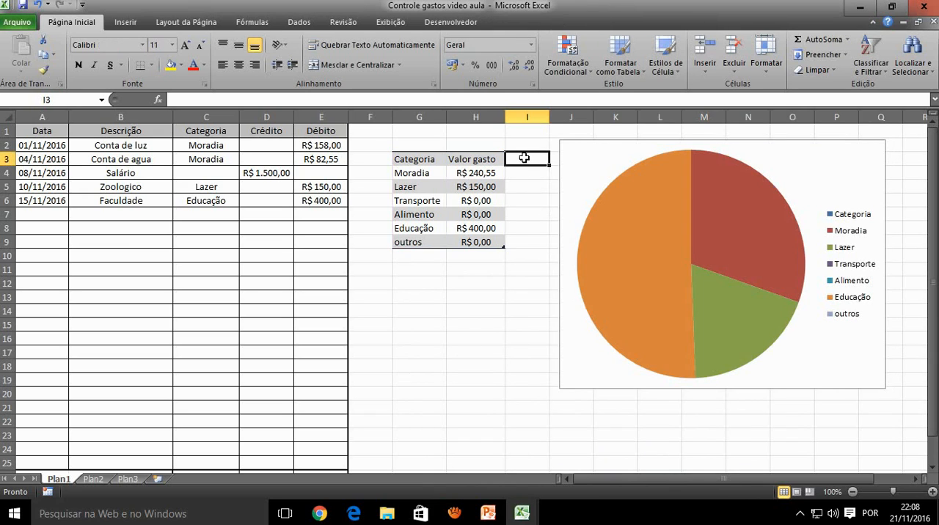
type("m")
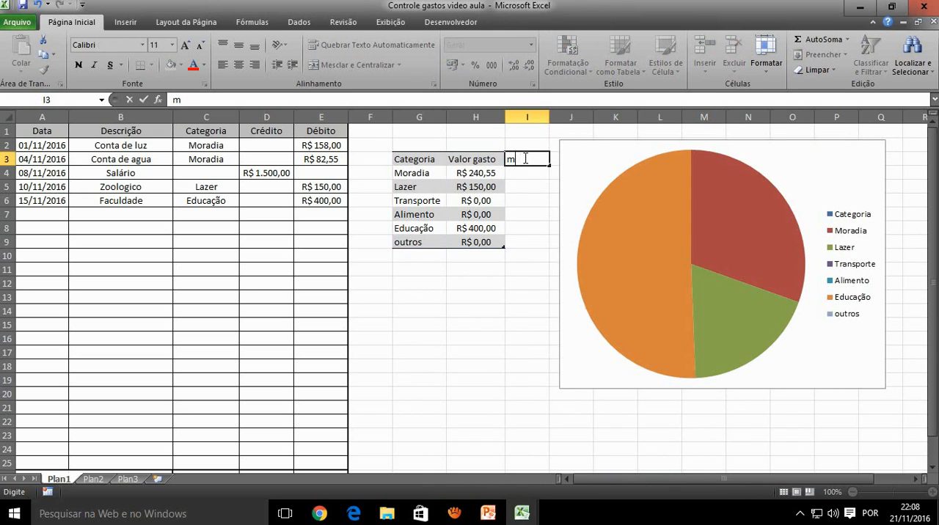
type("áximo")
key("Return")
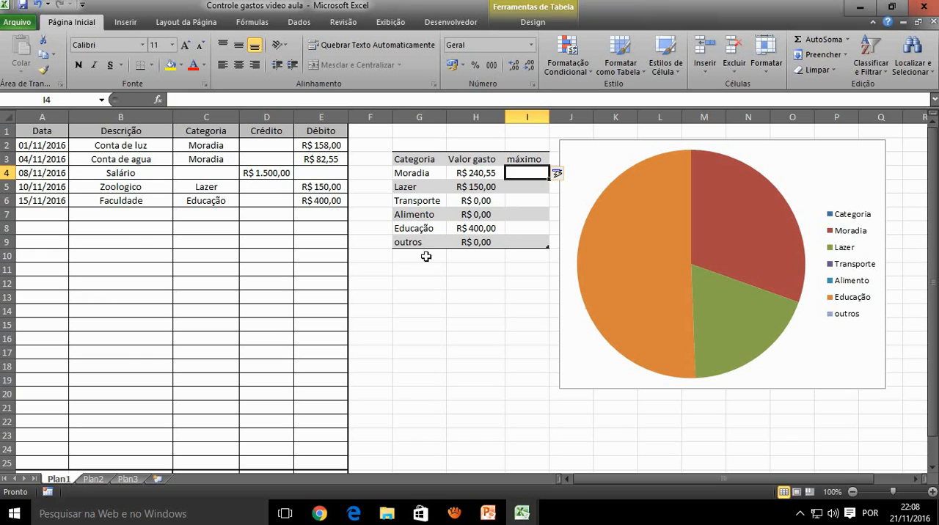
left_click(512, 191)
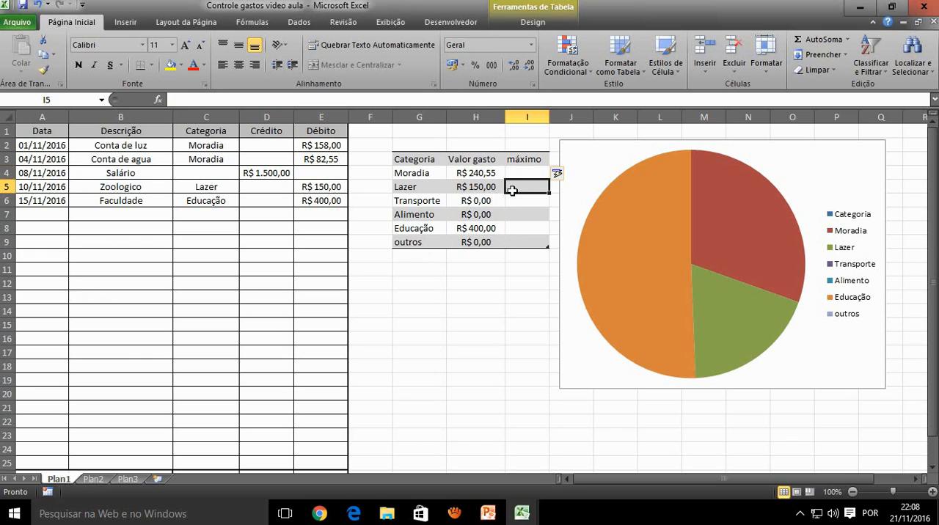
type("150")
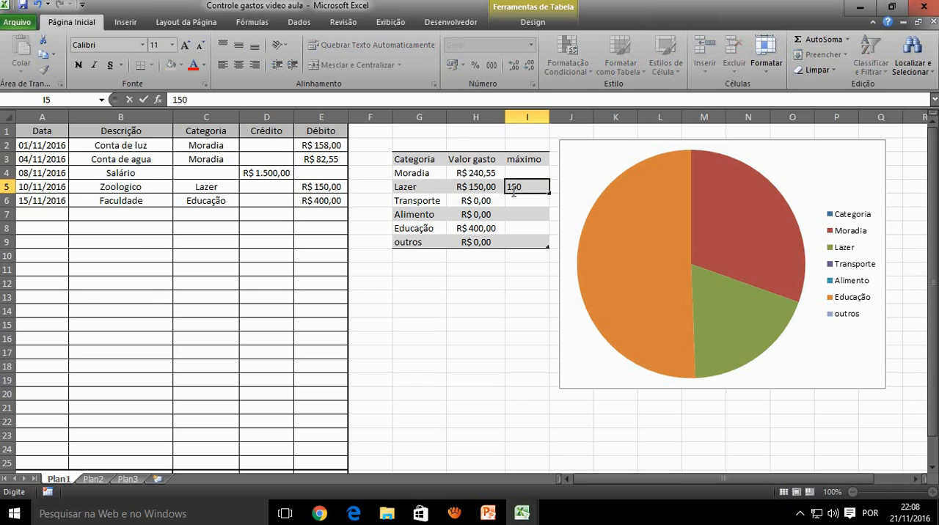
left_click(193, 214)
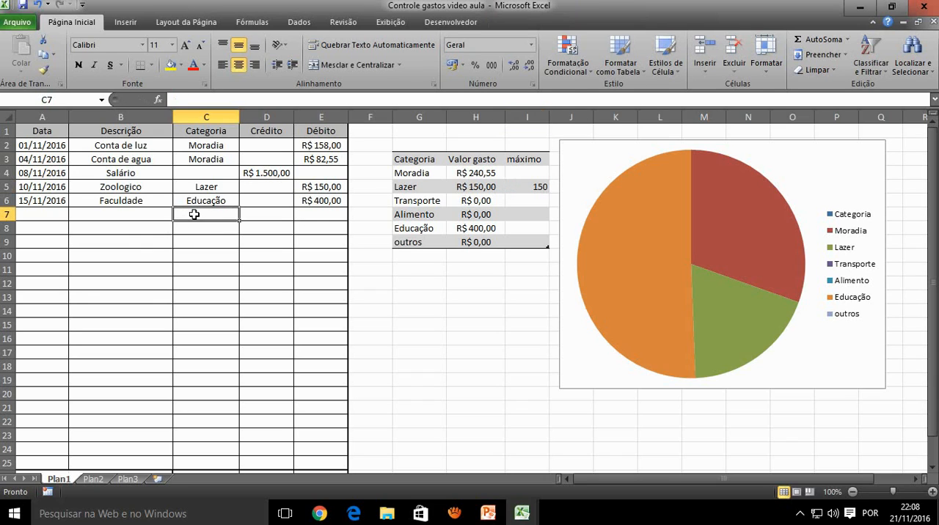
left_click(271, 212)
key("Right")
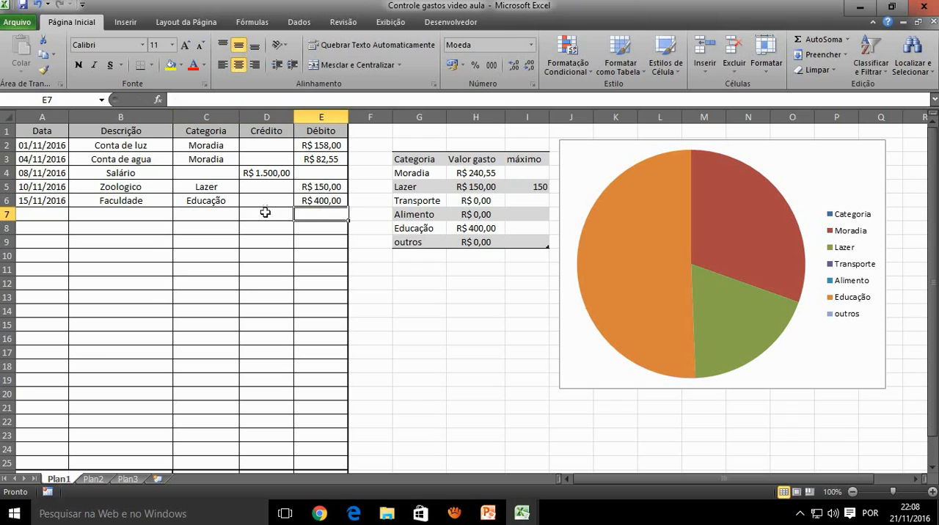
left_click(220, 212)
left_click(315, 215)
left_click(314, 230)
left_click(255, 230)
left_click(198, 228)
left_click(99, 226)
left_click(27, 227)
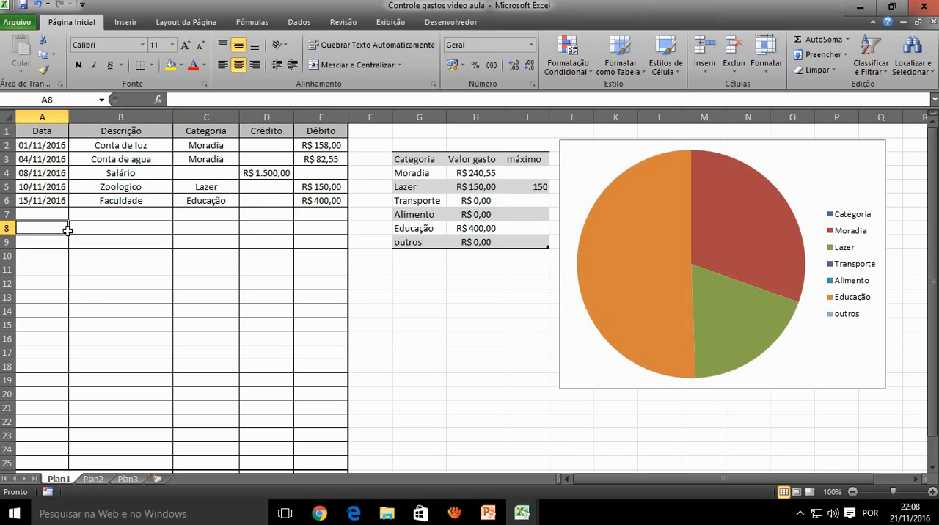
left_click(98, 228)
left_click(203, 226)
left_click(265, 225)
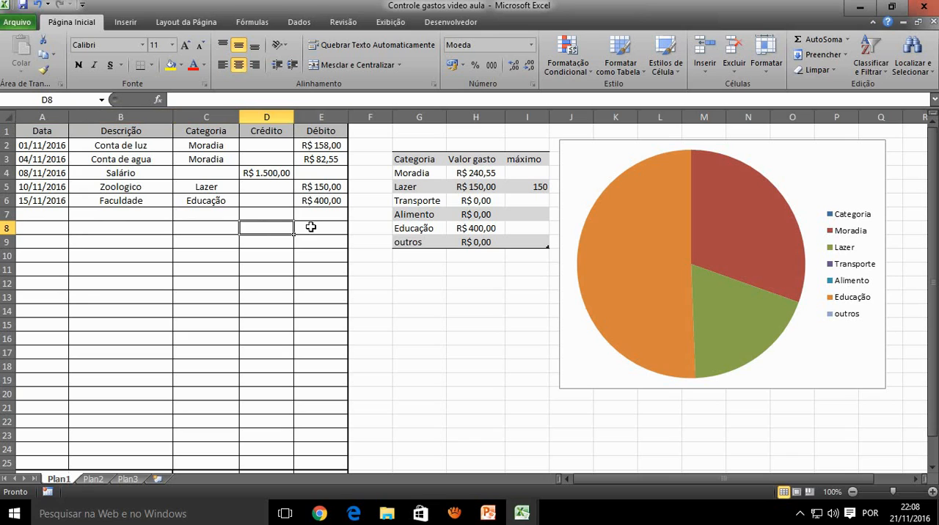
left_click(310, 230)
left_click(44, 243)
left_click(99, 245)
left_click(209, 245)
left_click(257, 244)
left_click(311, 243)
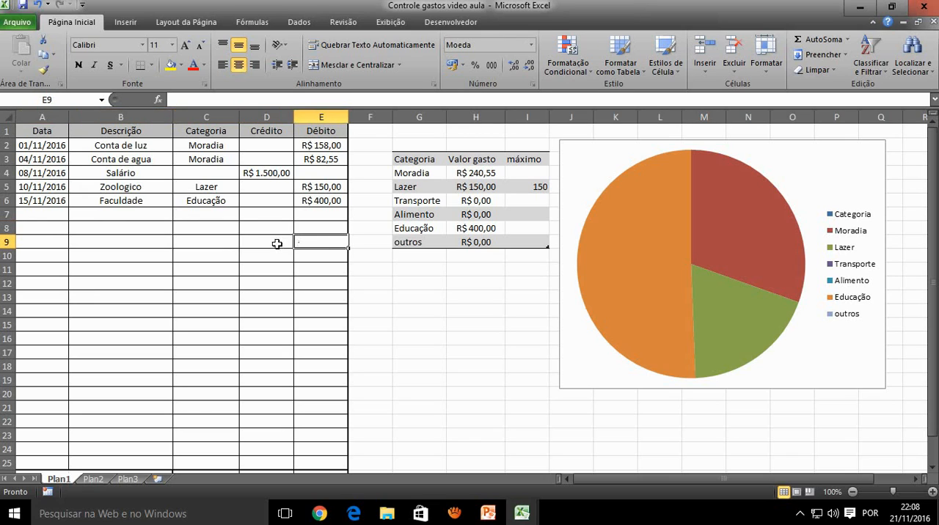
left_click(58, 254)
left_click(117, 256)
left_click(185, 259)
left_click(289, 256)
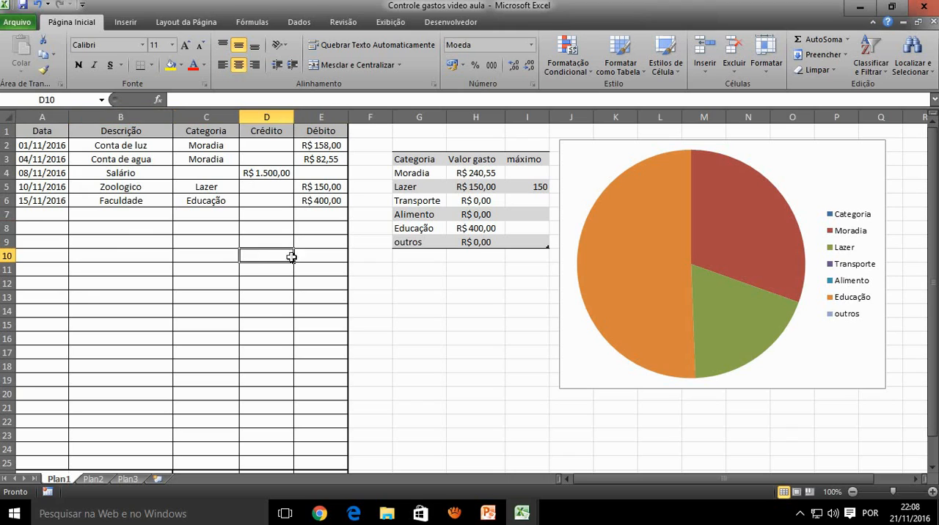
left_click(301, 258)
left_click(40, 268)
left_click(102, 269)
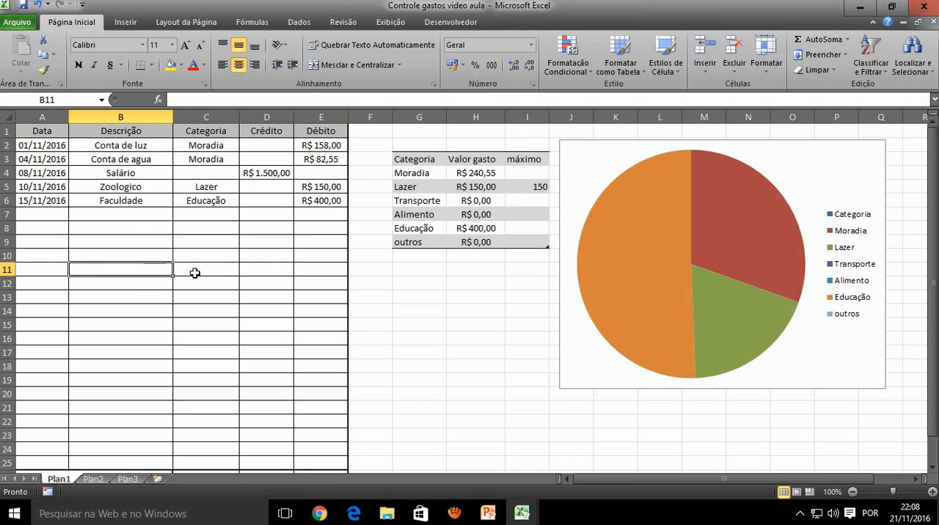
left_click(197, 272)
left_click(251, 268)
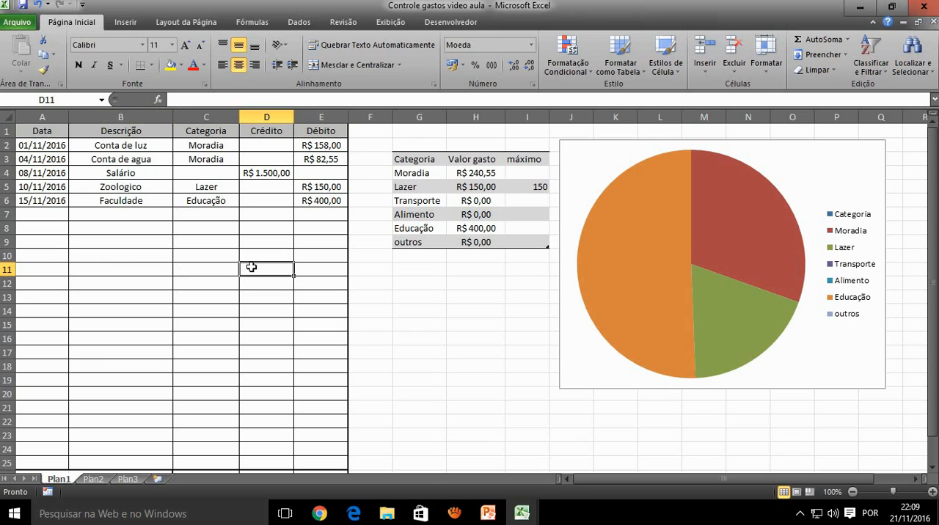
left_click(302, 269)
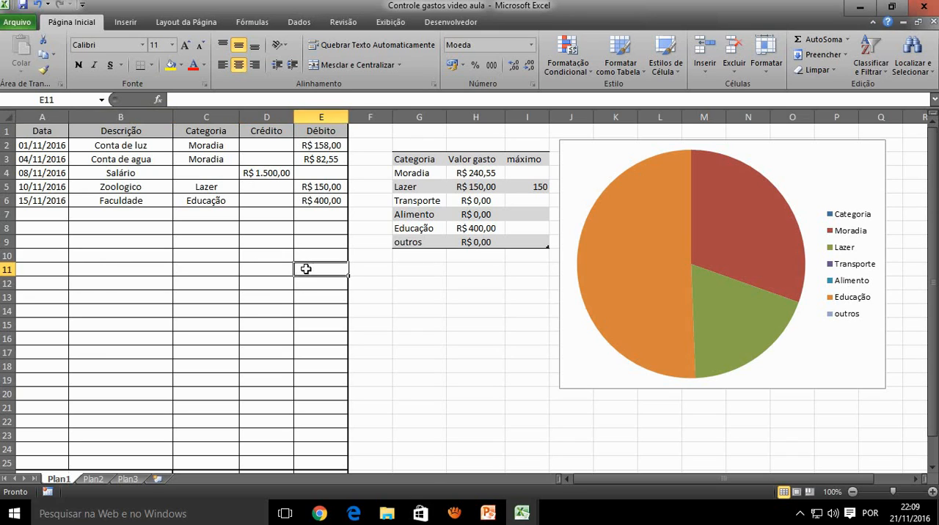
left_click(59, 284)
left_click(118, 281)
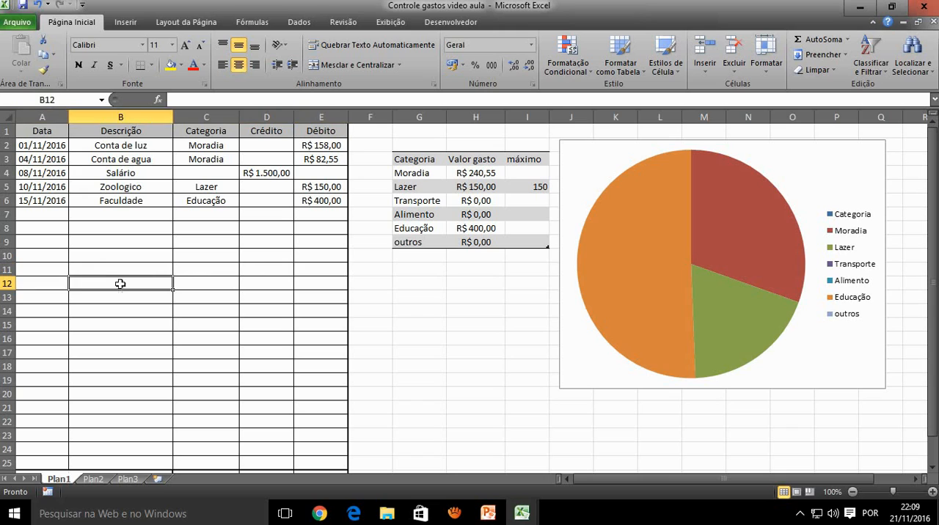
left_click(193, 281)
left_click(256, 282)
left_click(330, 281)
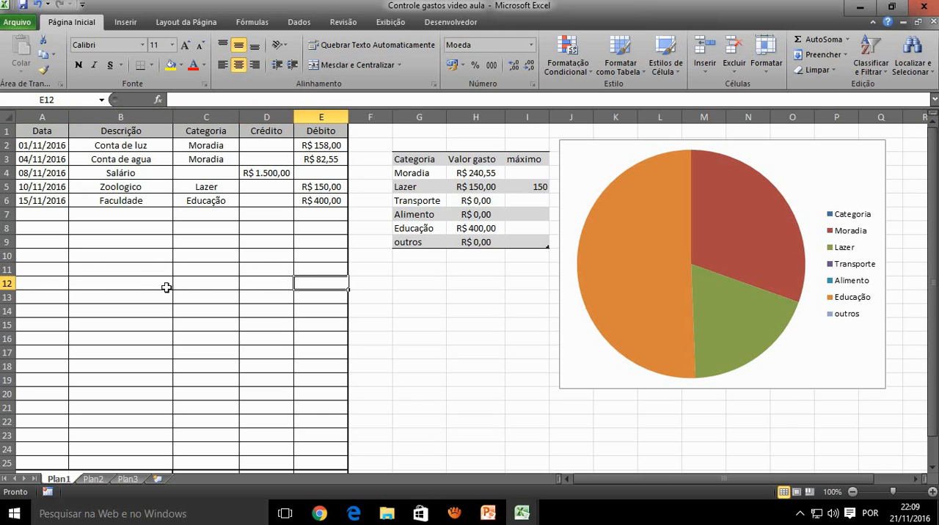
left_click(48, 303)
left_click(94, 299)
left_click(195, 298)
left_click(251, 298)
left_click(305, 297)
left_click(256, 232)
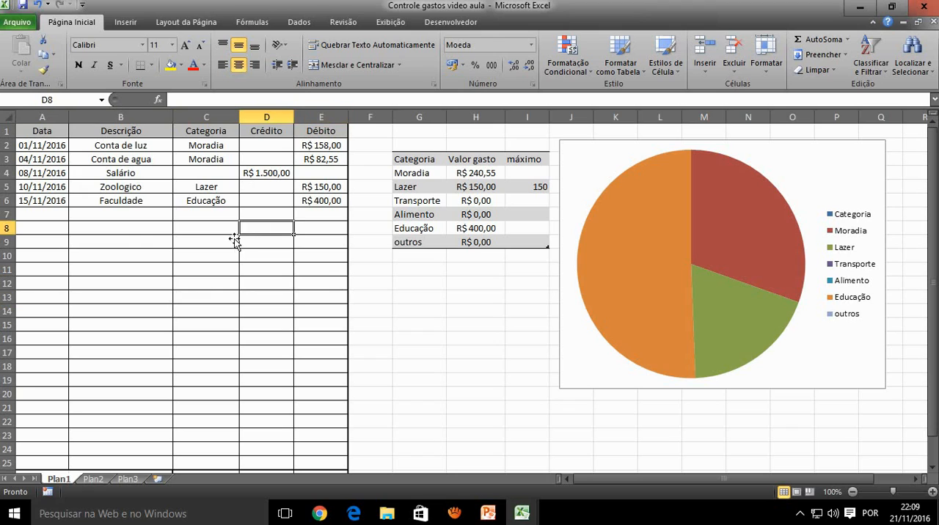
left_click(214, 244)
Save the expense control workbook under its existing file name
left_click(418, 256)
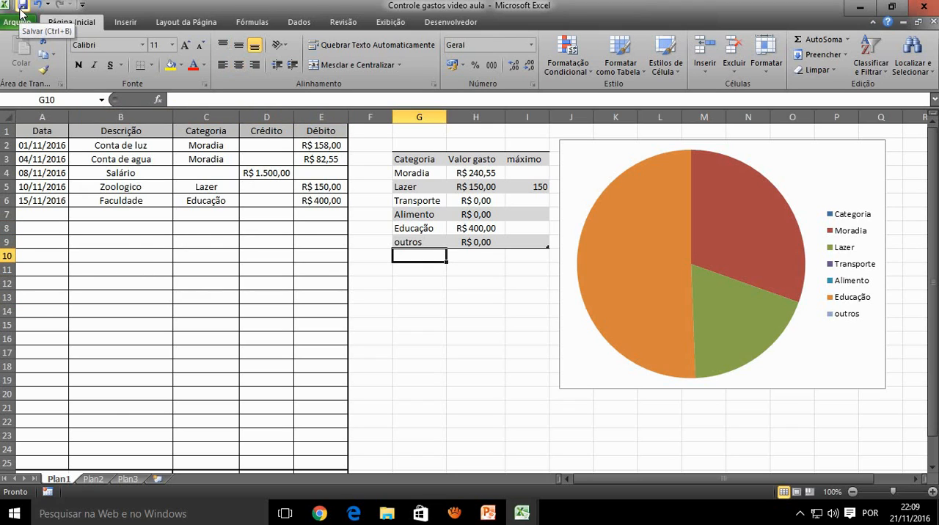
left_click(22, 6)
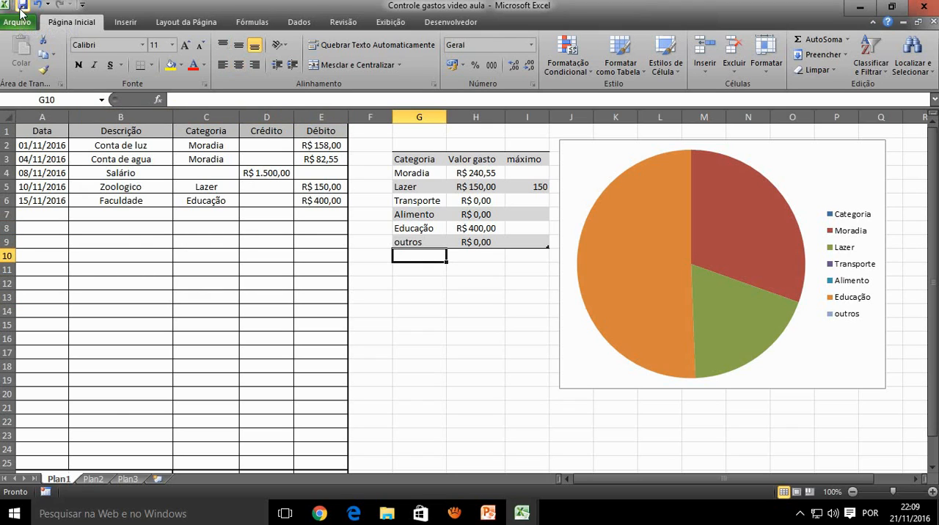